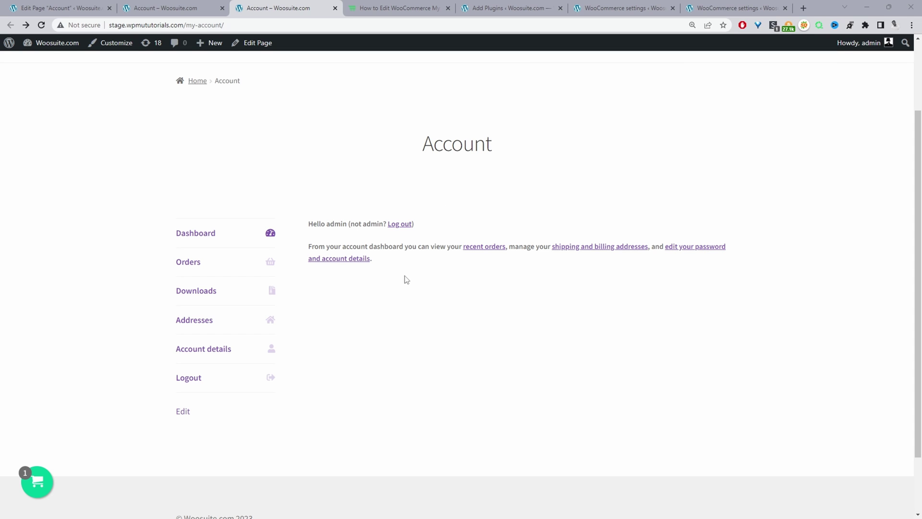
# Step: Review the customised account page by viewing its Account Details section and the order list in its Orders section
pyautogui.click(178, 6)
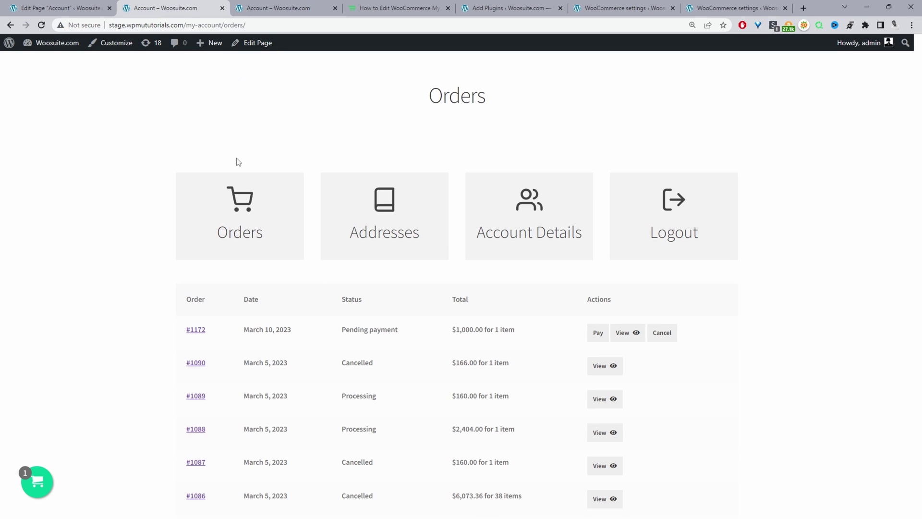
pyautogui.click(513, 236)
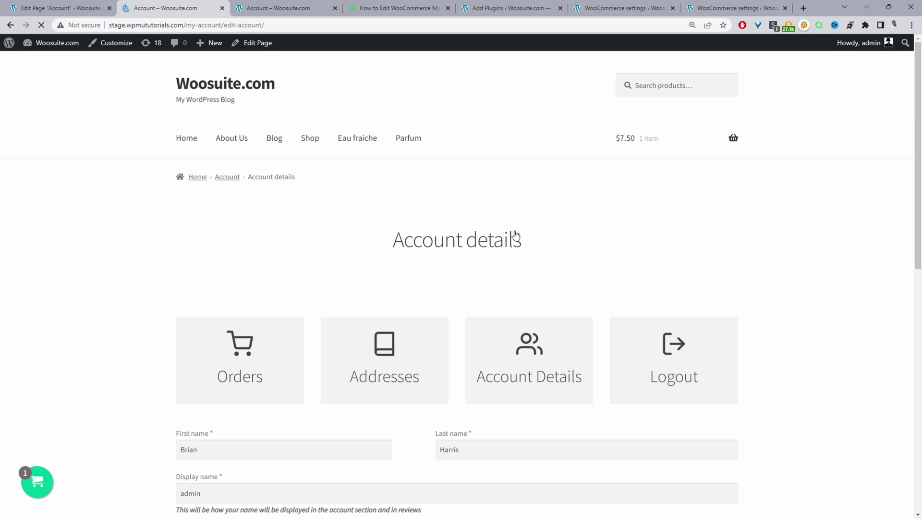
pyautogui.scroll(-1, 500, 239)
pyautogui.scroll(-2, 500, 239)
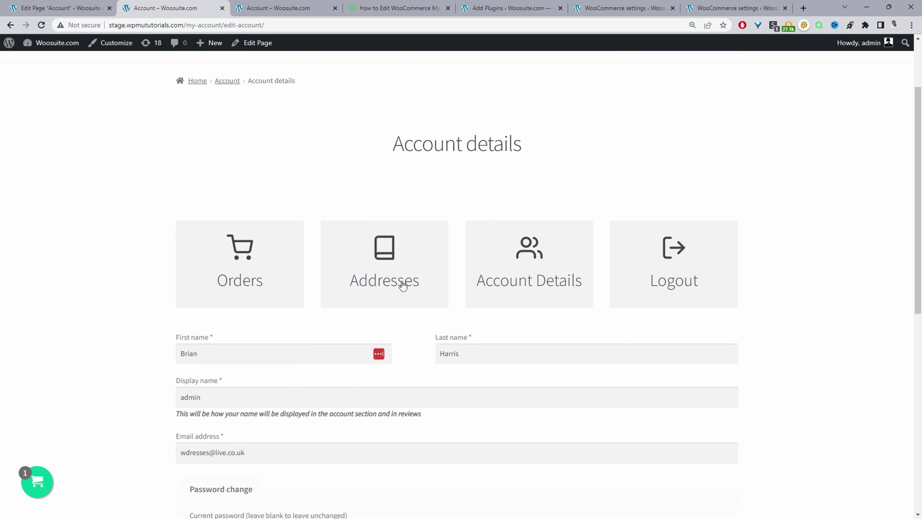
pyautogui.click(250, 281)
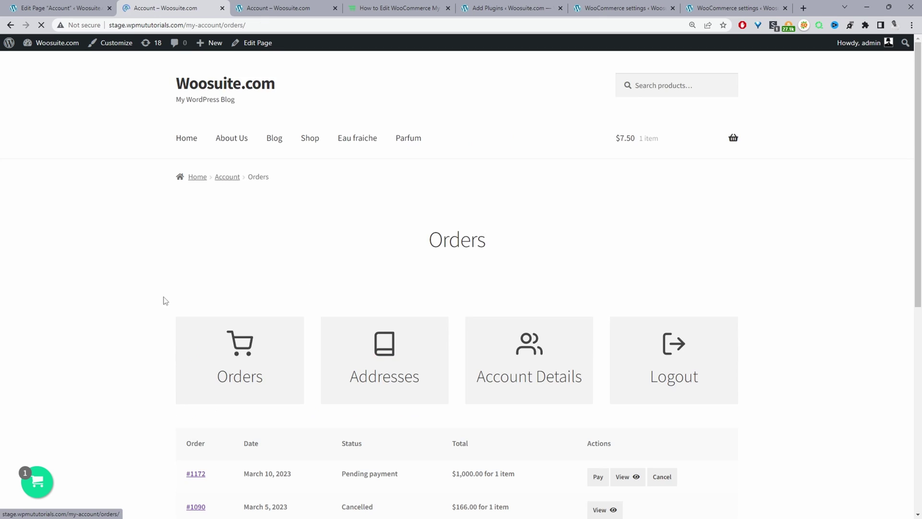
pyautogui.scroll(-1, 173, 413)
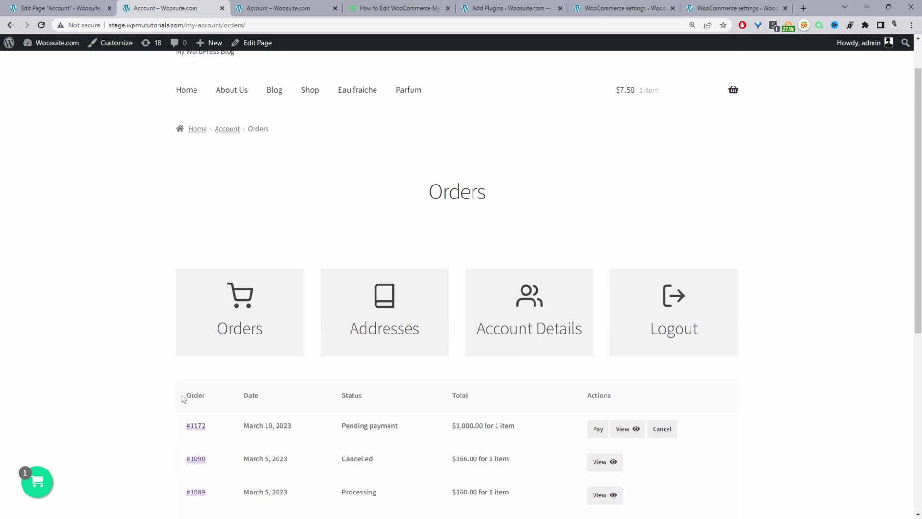
pyautogui.scroll(-3, 182, 398)
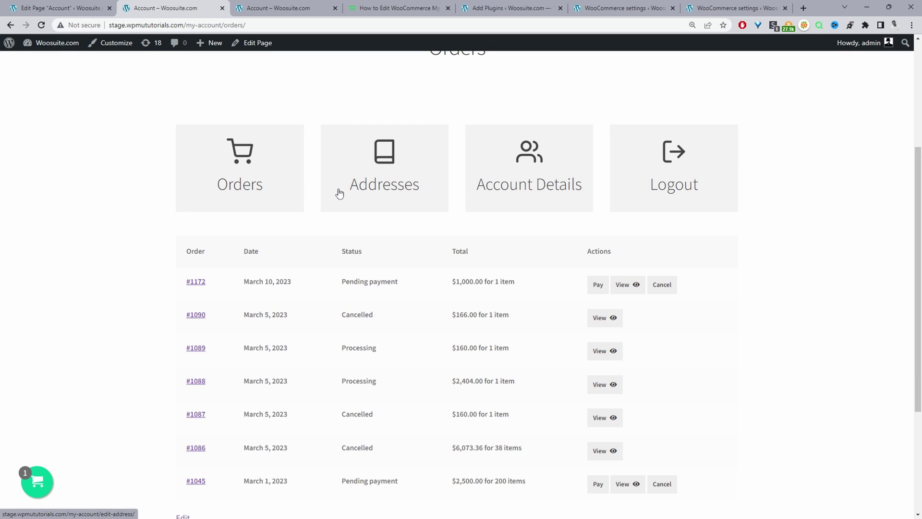
pyautogui.scroll(-3, 339, 193)
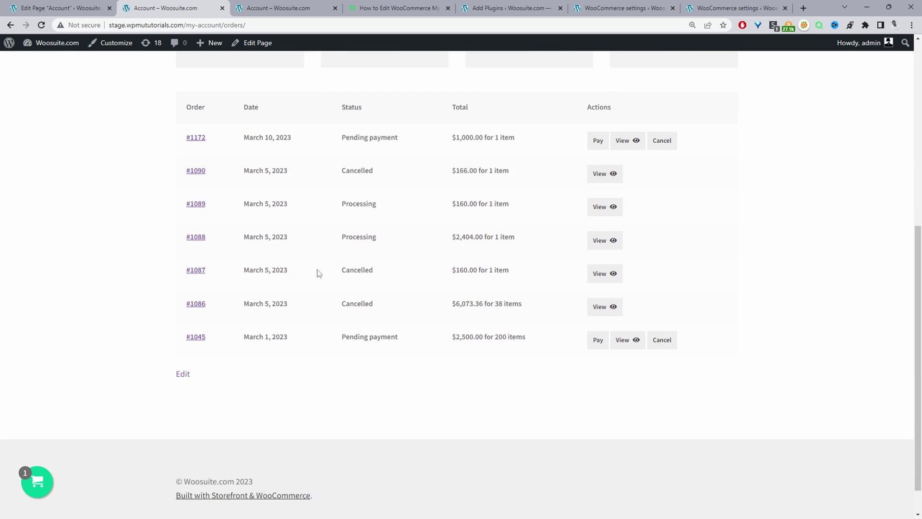
pyautogui.scroll(4, 261, 413)
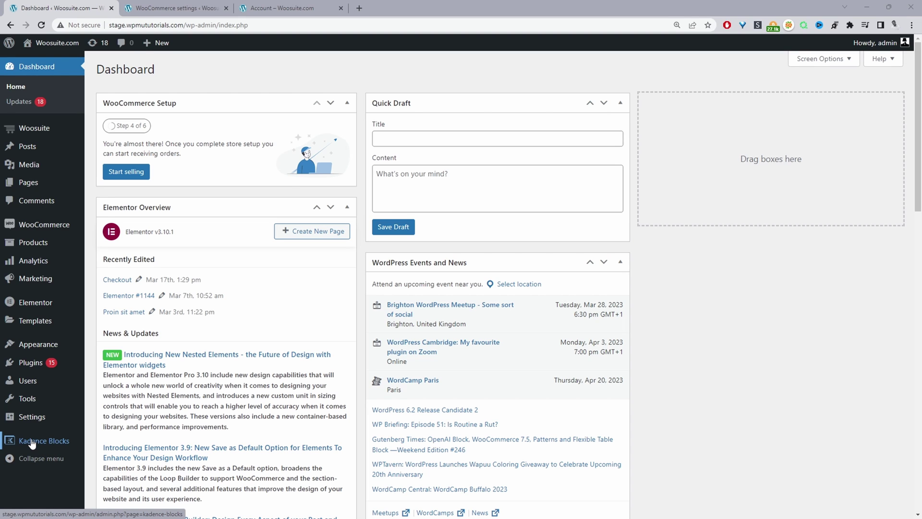
# Step: Open the Add Plugins page in a new browser tab and search for "Kadence Blocks"
pyautogui.moveTo(34, 363)
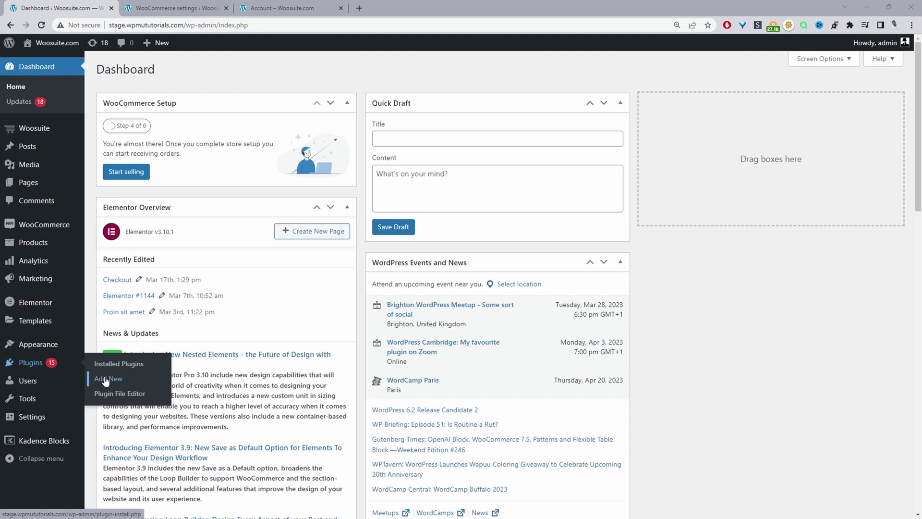
pyautogui.middleClick(106, 380)
pyautogui.click(192, 9)
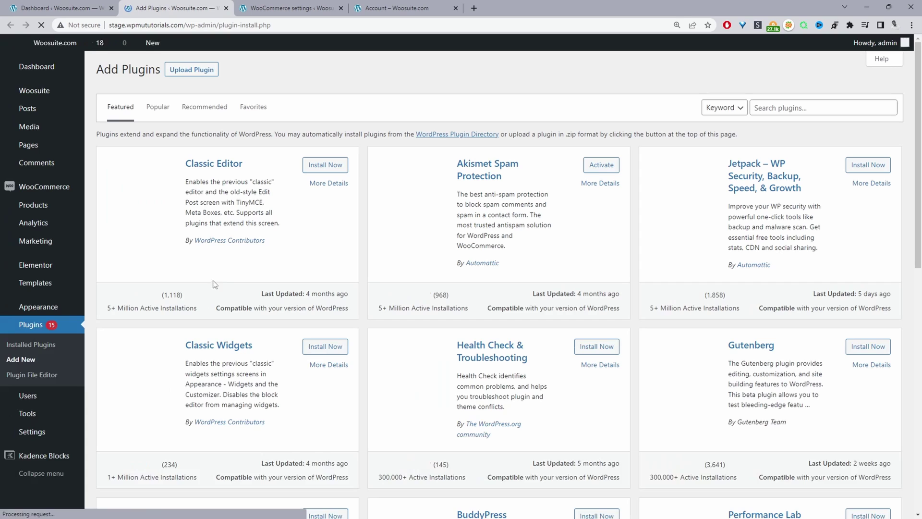
pyautogui.click(777, 105)
pyautogui.write('Kadence Blocks')
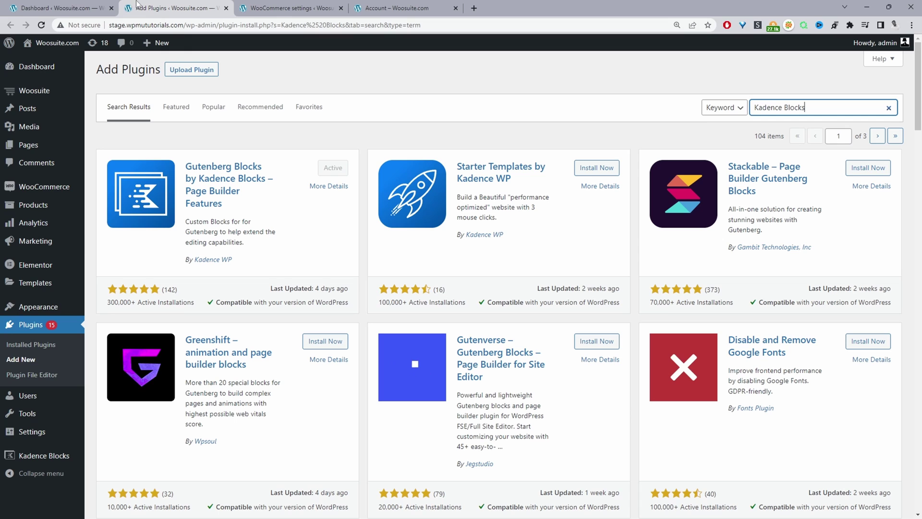
# Step: Open the WooCommerce settings in a new browser tab and display the Advanced page setup options
pyautogui.moveTo(54, 197)
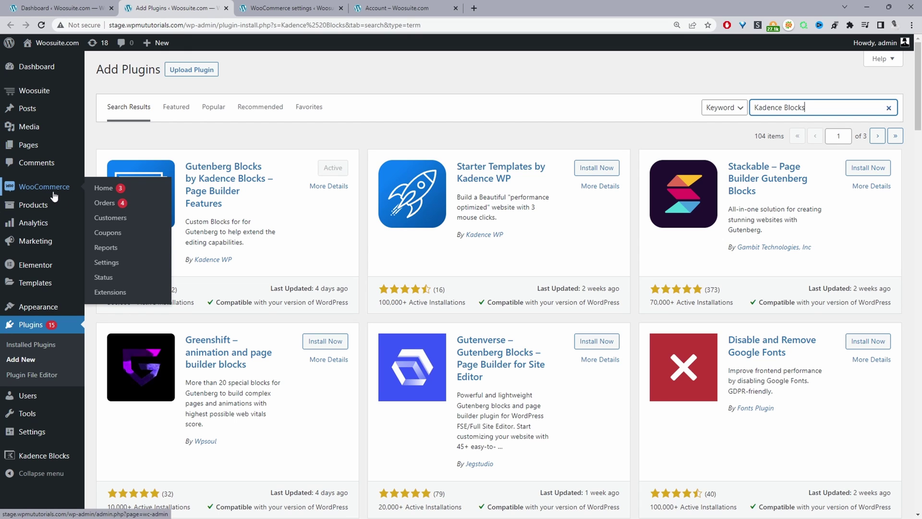
pyautogui.middleClick(114, 264)
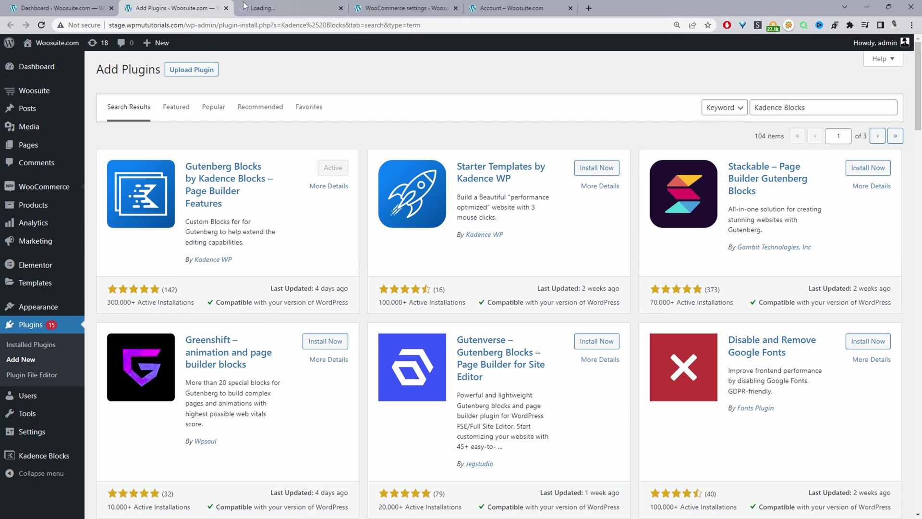
pyautogui.click(293, 8)
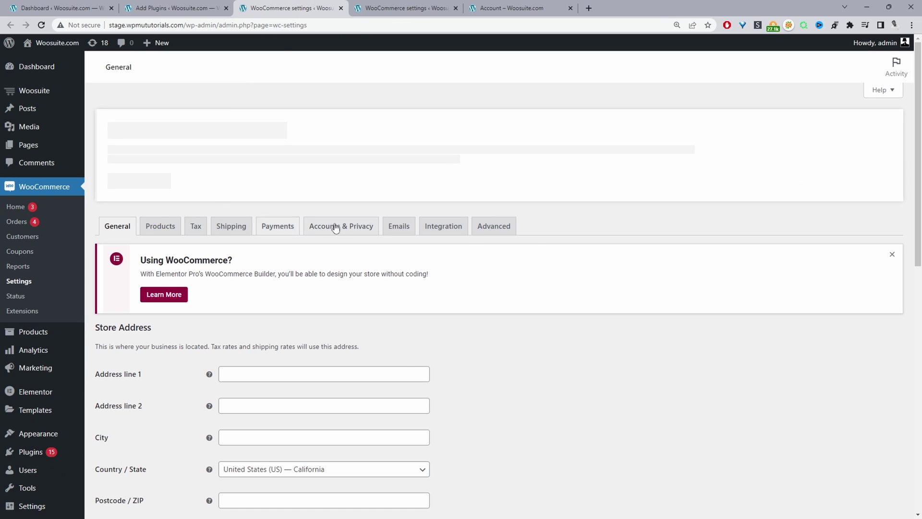
pyautogui.click(500, 227)
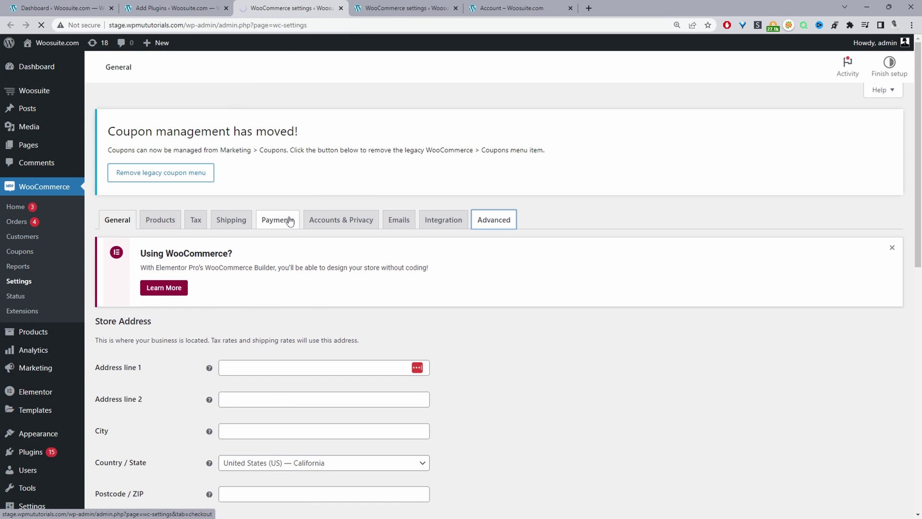
pyautogui.scroll(-2, 303, 221)
pyautogui.scroll(-5, 417, 220)
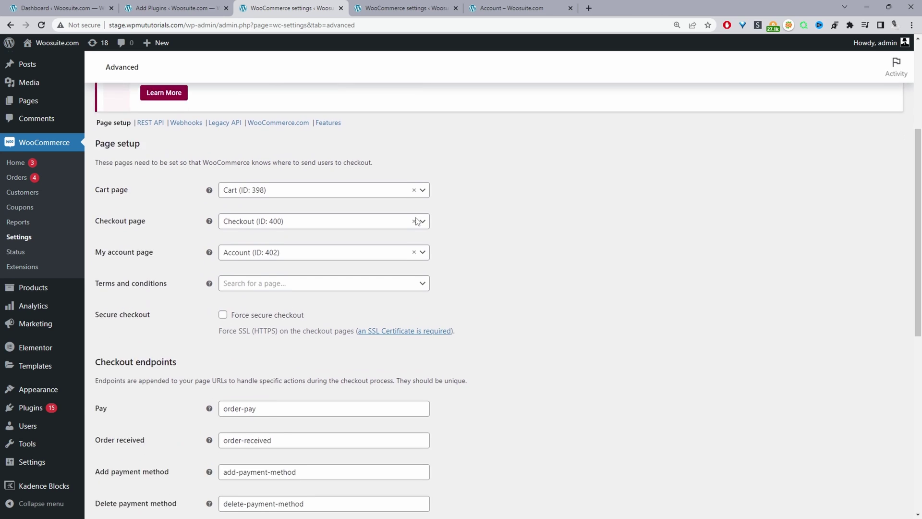
# Step: Examine the checkout and account endpoints in the Advanced settings and highlight the Orders endpoint value
pyautogui.scroll(-1, 215, 247)
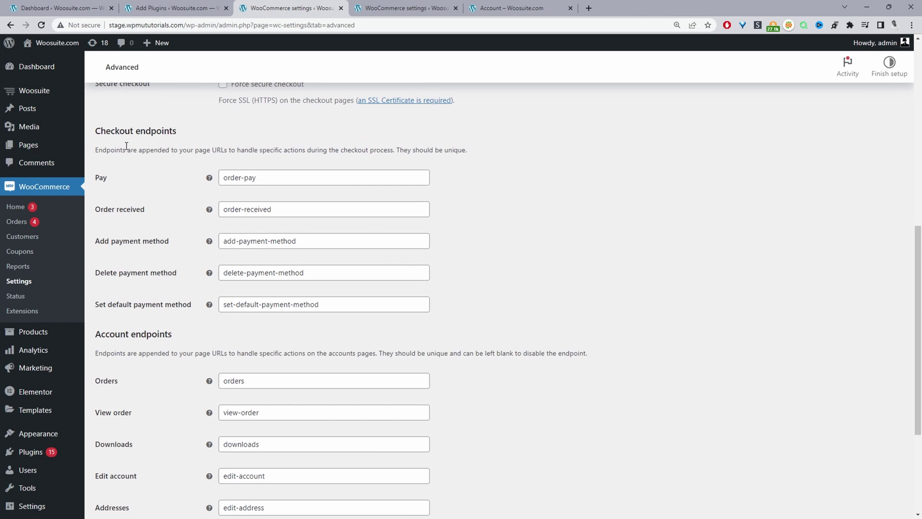
pyautogui.scroll(-3, 131, 210)
pyautogui.scroll(2, 131, 210)
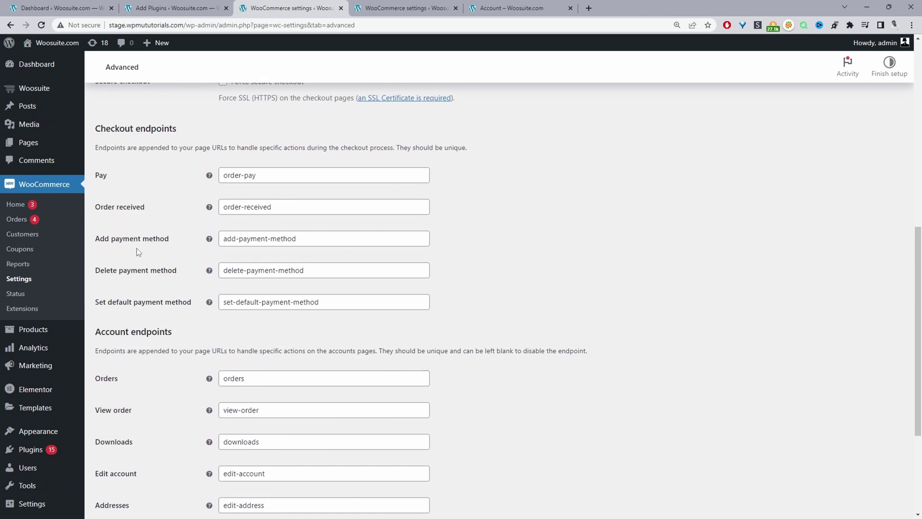
pyautogui.scroll(-2, 132, 240)
pyautogui.scroll(-1, 208, 264)
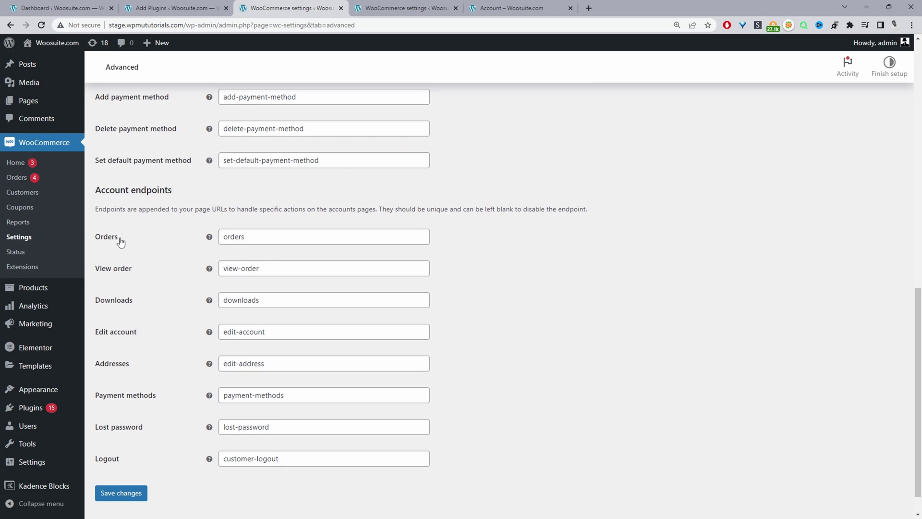
pyautogui.click(268, 238)
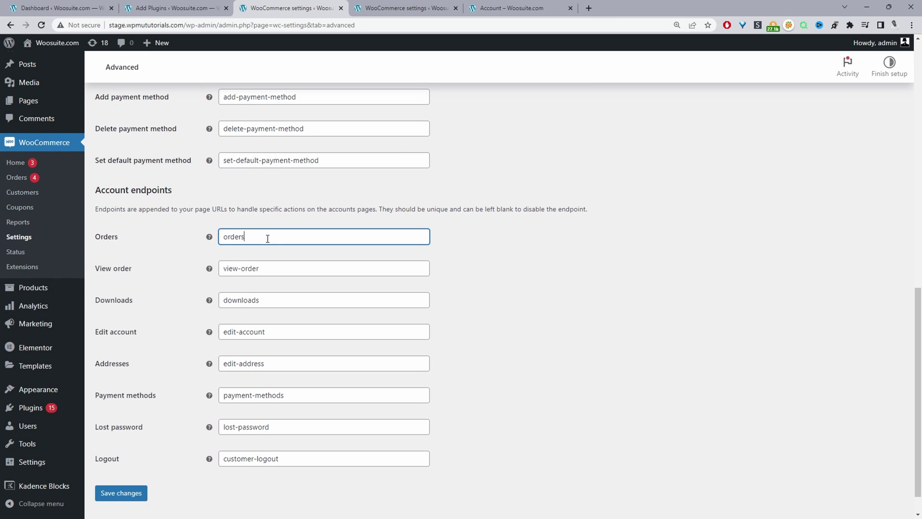
pyautogui.moveTo(267, 239); pyautogui.dragTo(215, 238)
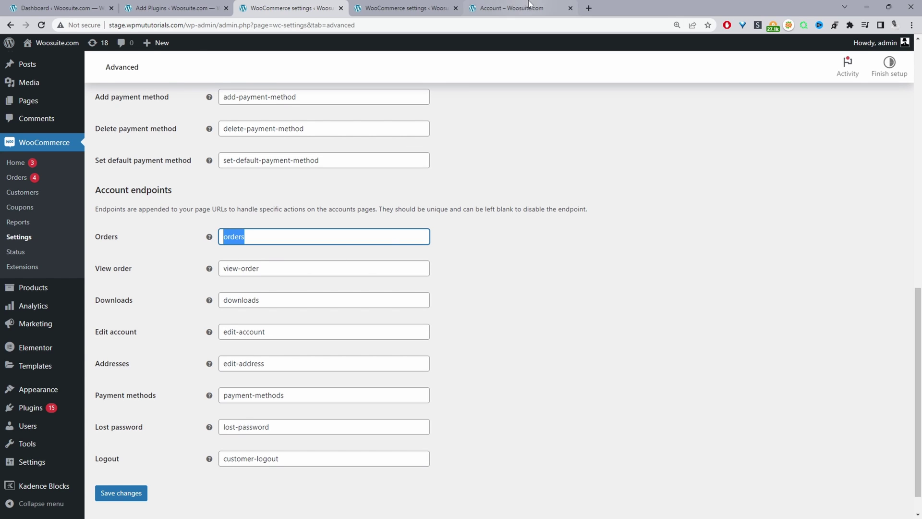
# Step: View the store account's Orders page in a new browser tab and highlight the endpoint in its URL
pyautogui.click(511, 8)
pyautogui.scroll(-2, 331, 242)
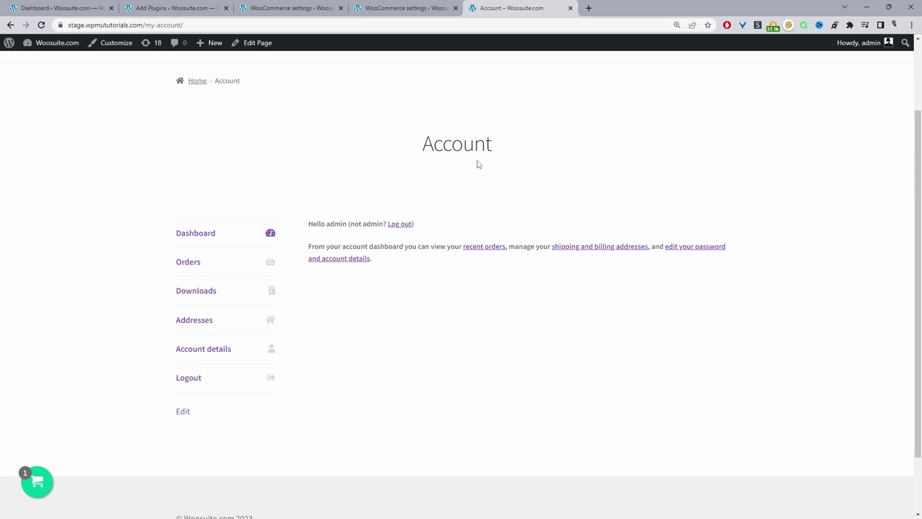
pyautogui.scroll(1, 478, 163)
pyautogui.middleClick(190, 313)
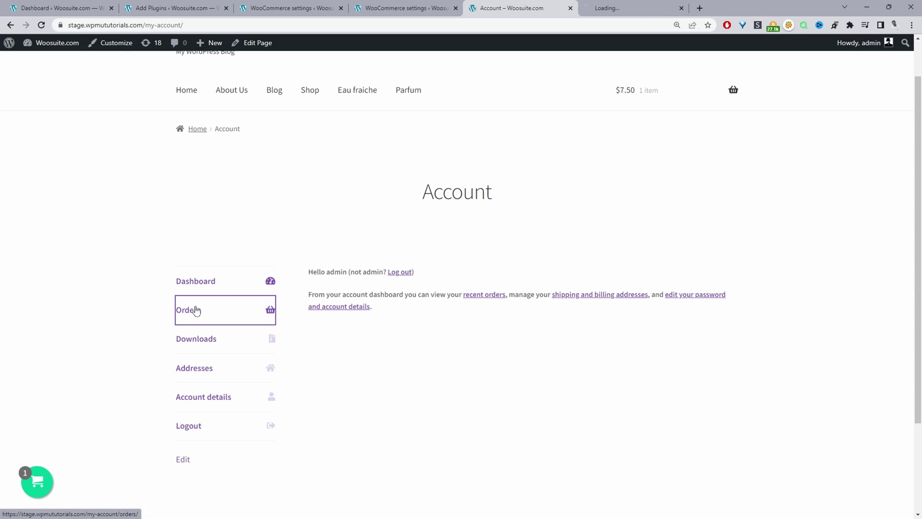
pyautogui.click(626, 5)
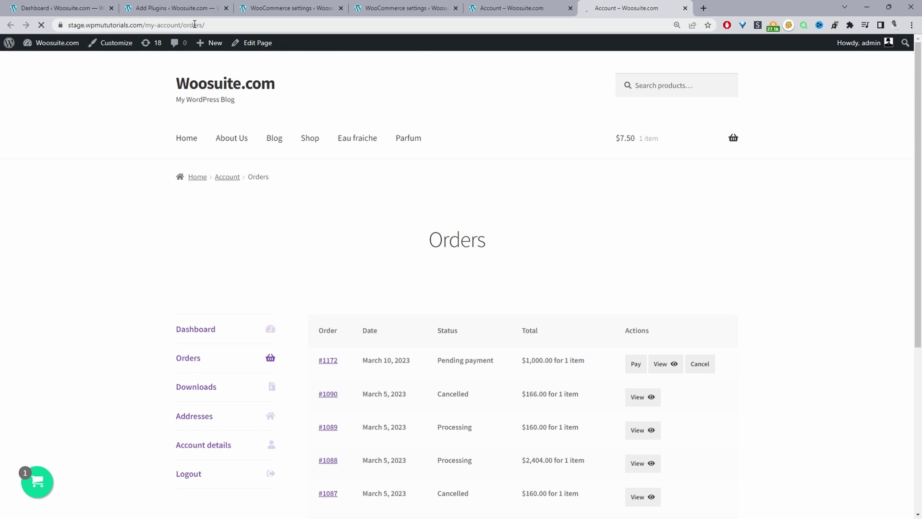
pyautogui.moveTo(146, 24); pyautogui.dragTo(258, 28)
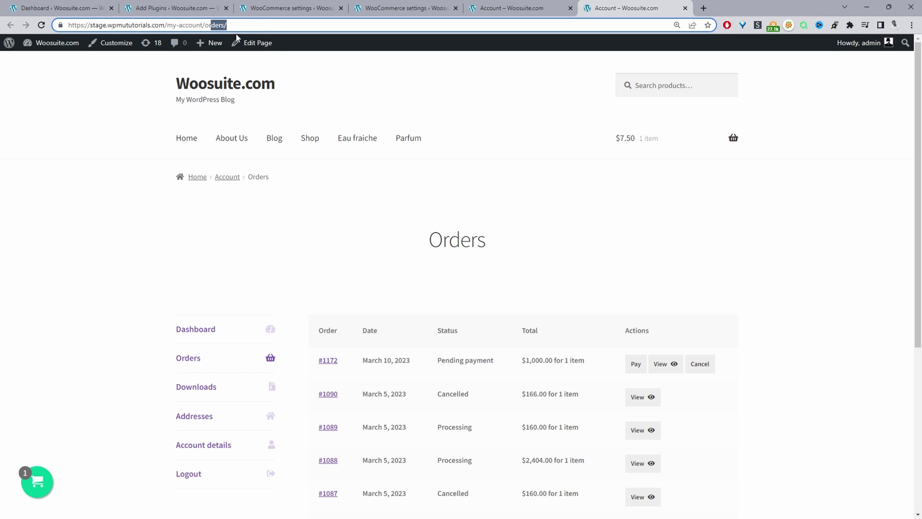
# Step: Return to the account endpoints in the WooCommerce Advanced settings and highlight the View order endpoint value
pyautogui.click(417, 8)
pyautogui.scroll(-8, 302, 393)
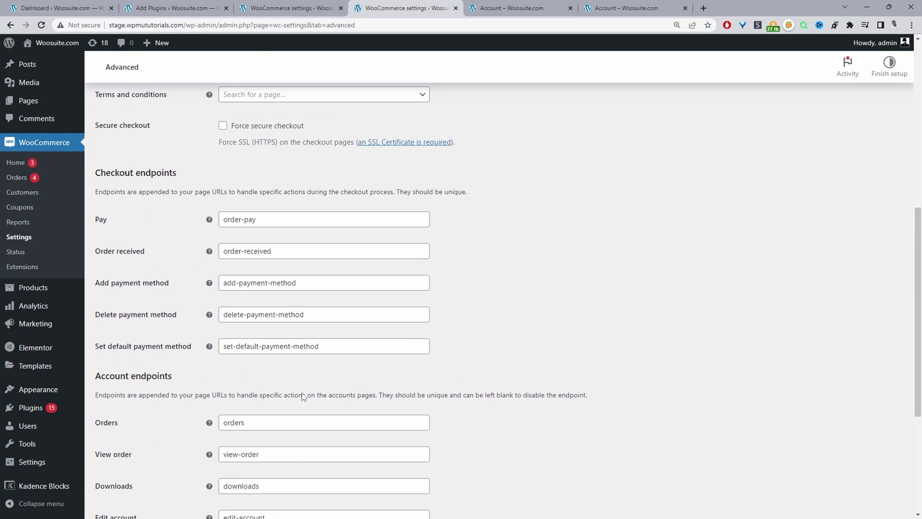
pyautogui.scroll(-4, 283, 314)
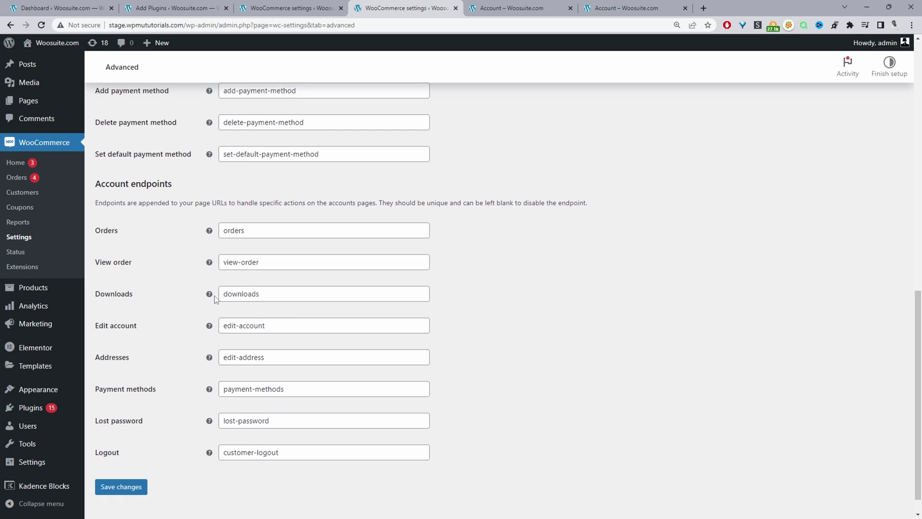
pyautogui.moveTo(214, 298)
pyautogui.click(151, 264)
pyautogui.moveTo(276, 264); pyautogui.dragTo(222, 264)
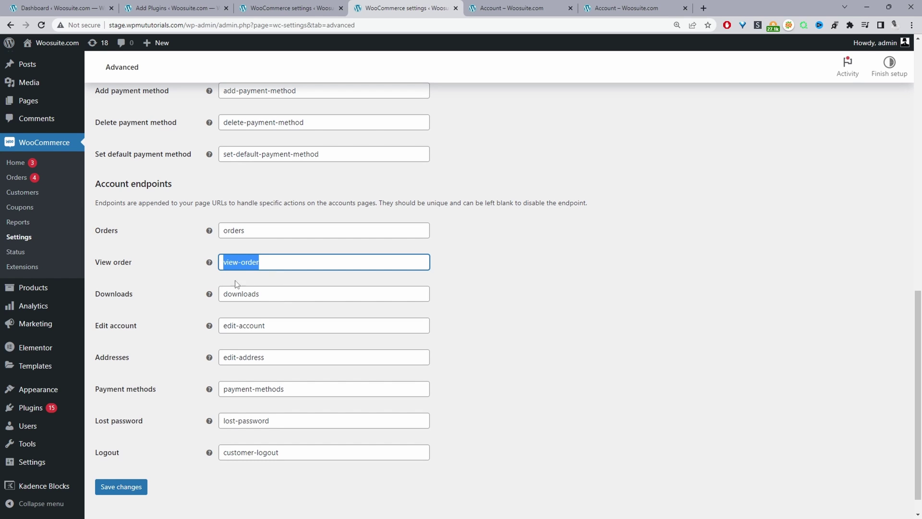
# Step: Return to the main Account page and highlight the my-account slug in its URL
pyautogui.click(514, 8)
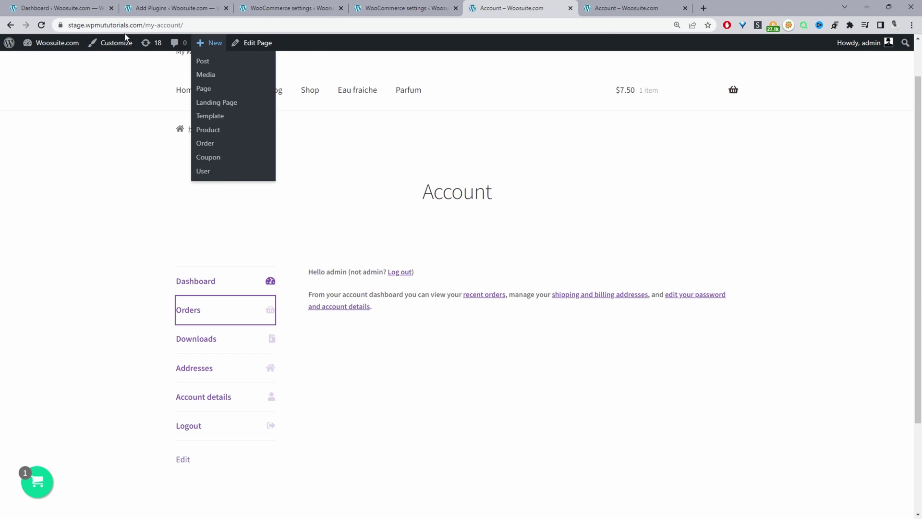
pyautogui.moveTo(146, 24); pyautogui.dragTo(199, 24)
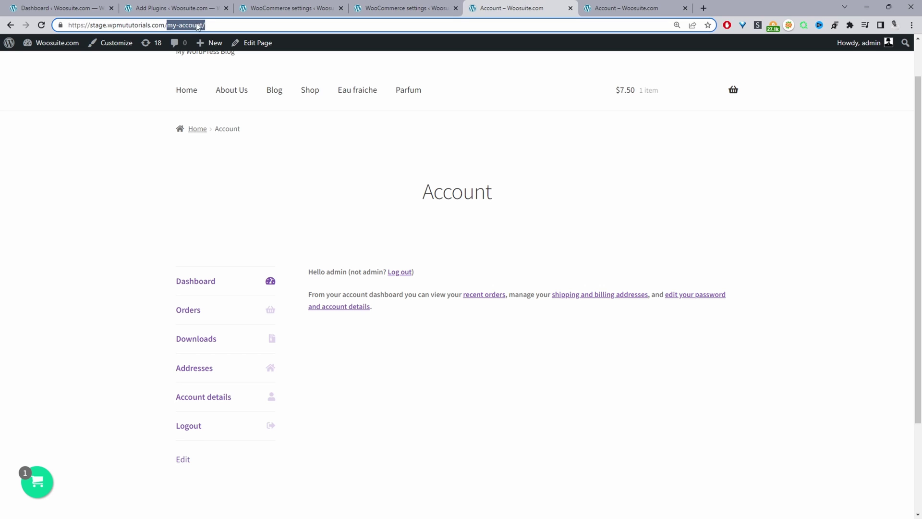
pyautogui.click(224, 24)
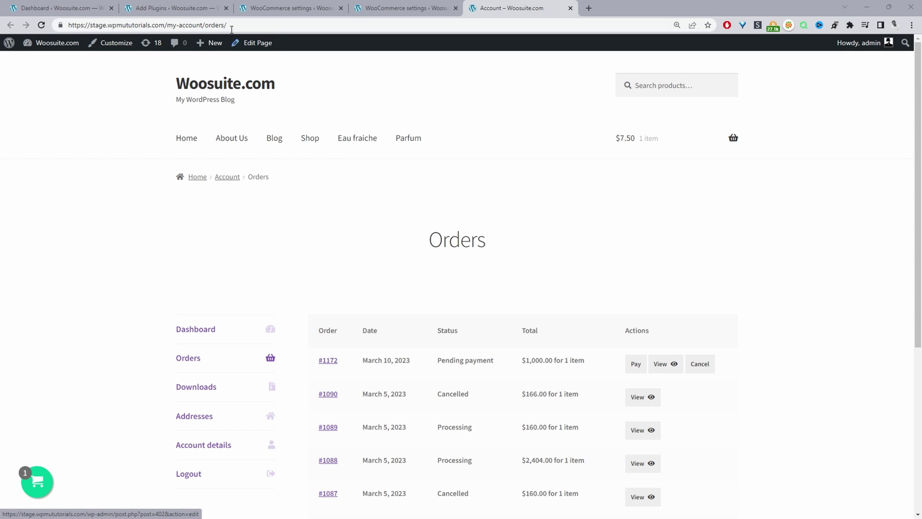
# Step: Open the WordPress dashboard in a new browser tab, close the account Orders page and list all site pages
pyautogui.moveTo(44, 39)
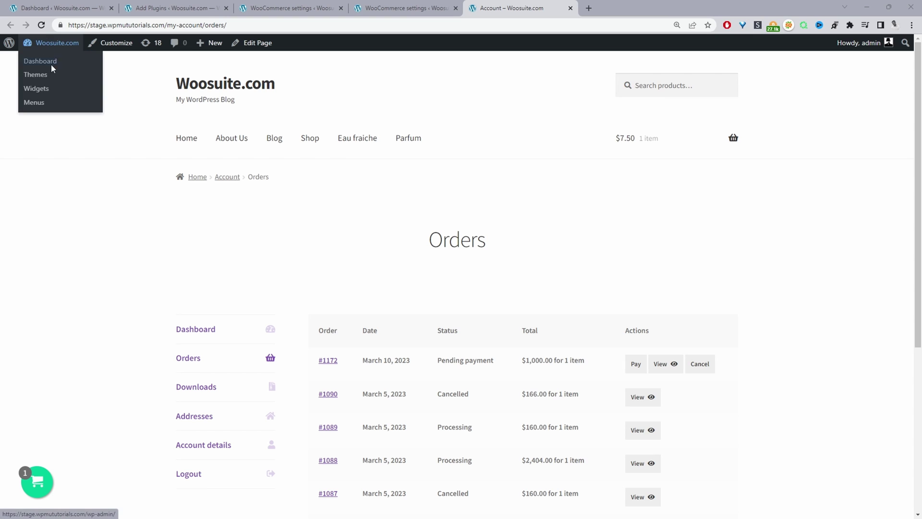
pyautogui.middleClick(51, 64)
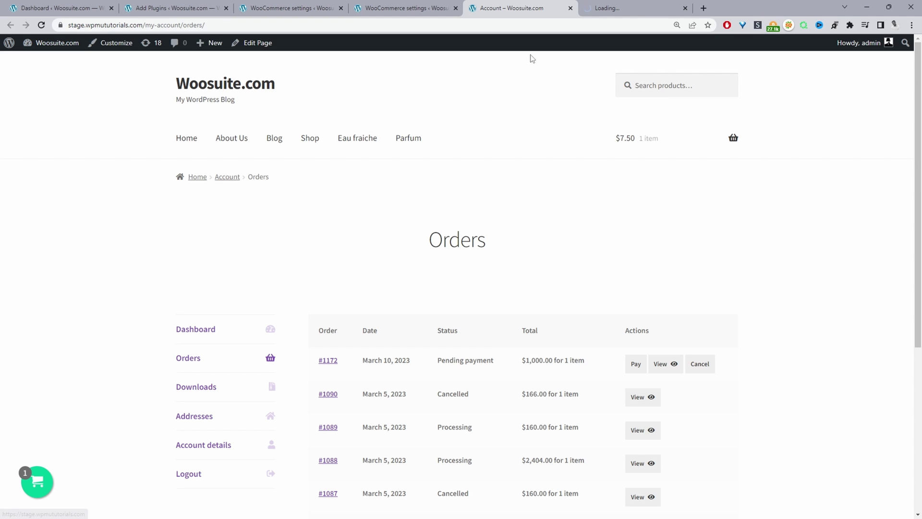
pyautogui.hotkey('ctrl', 'w')
pyautogui.moveTo(56, 187)
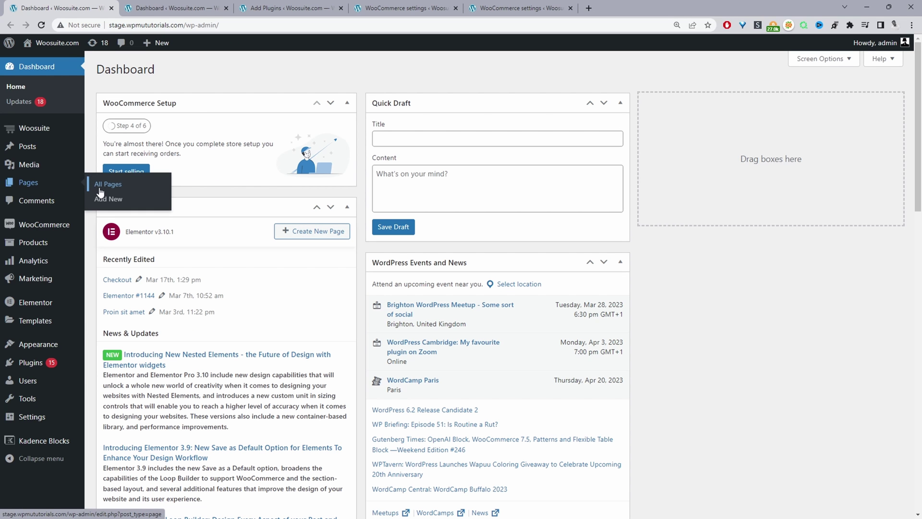
pyautogui.click(137, 188)
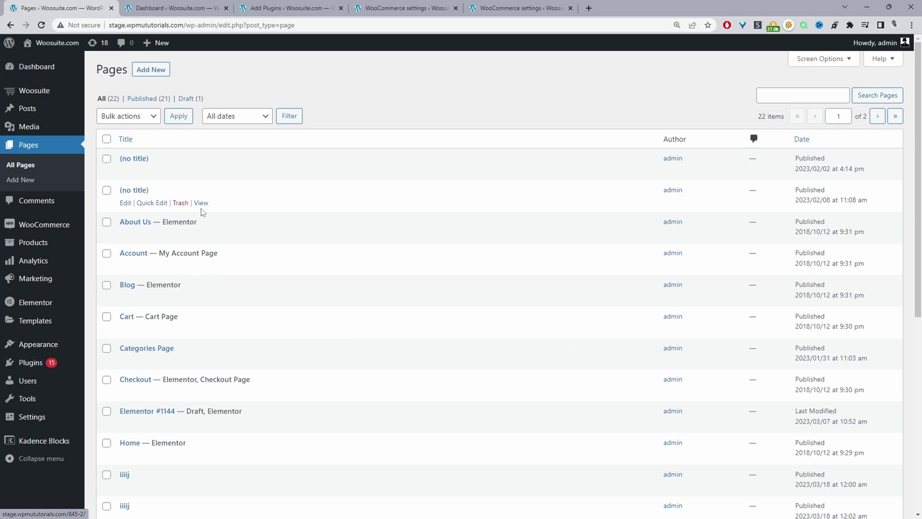
# Step: Open the Account page for editing and highlight its [woocommerce_my_account] shortcode
pyautogui.moveTo(176, 267)
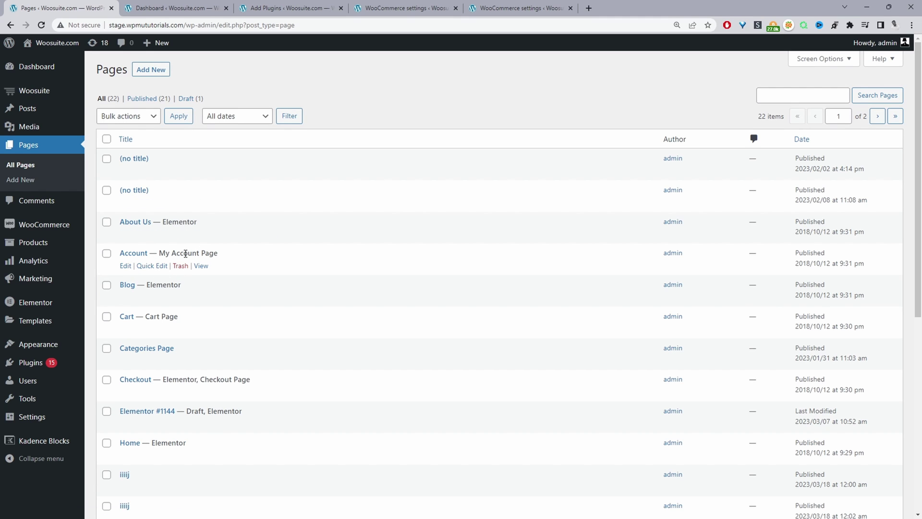
pyautogui.click(124, 266)
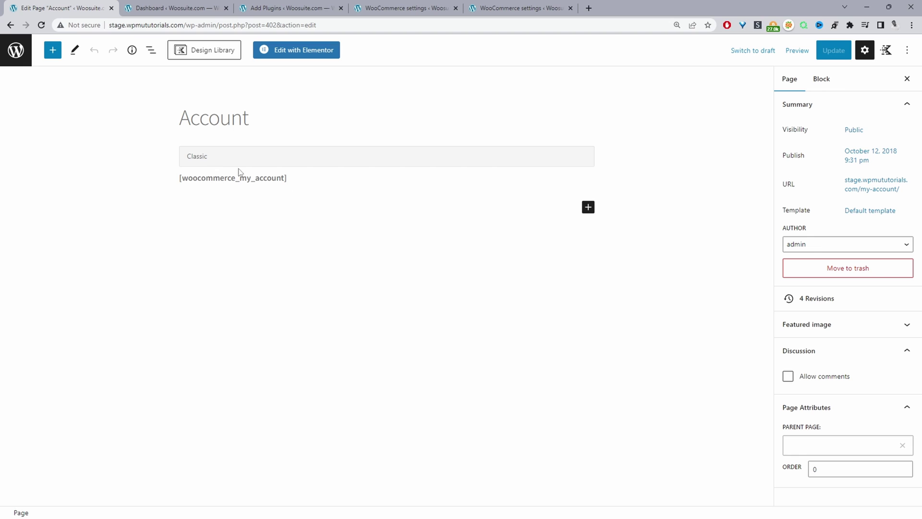
pyautogui.moveTo(182, 179); pyautogui.dragTo(239, 180)
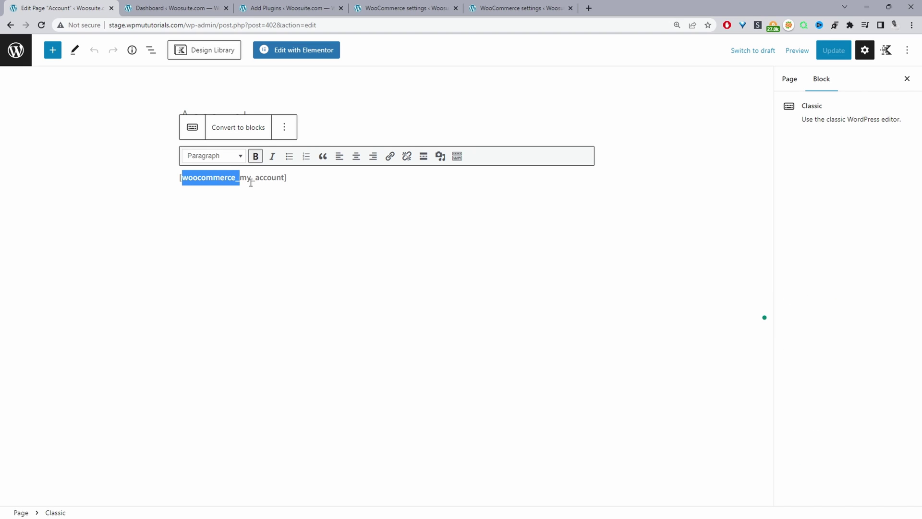
pyautogui.moveTo(288, 179); pyautogui.dragTo(159, 185)
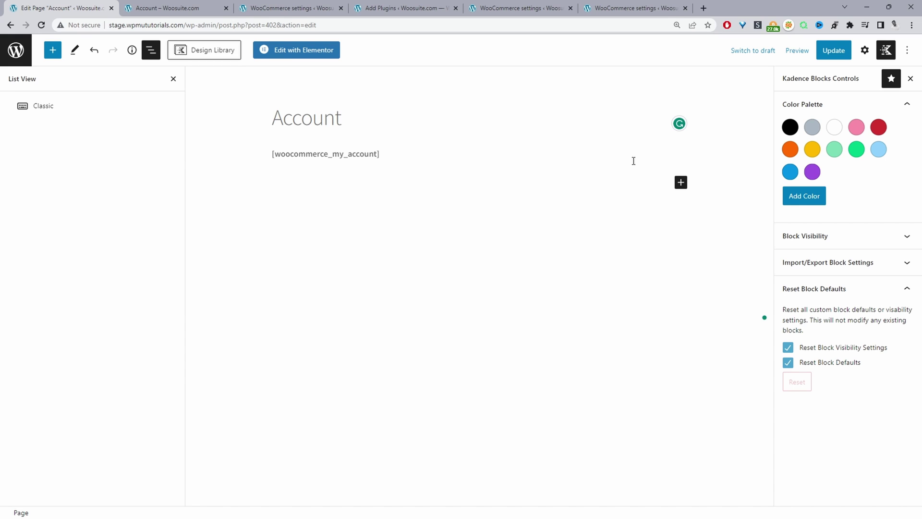
# Step: Insert a Kadence Row Layout block with four equal columns below the account shortcode
pyautogui.click(680, 183)
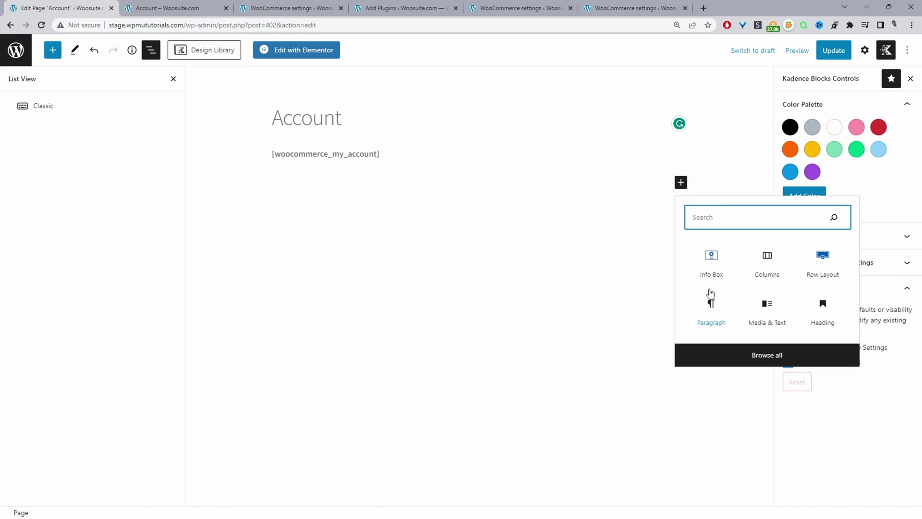
pyautogui.write('row')
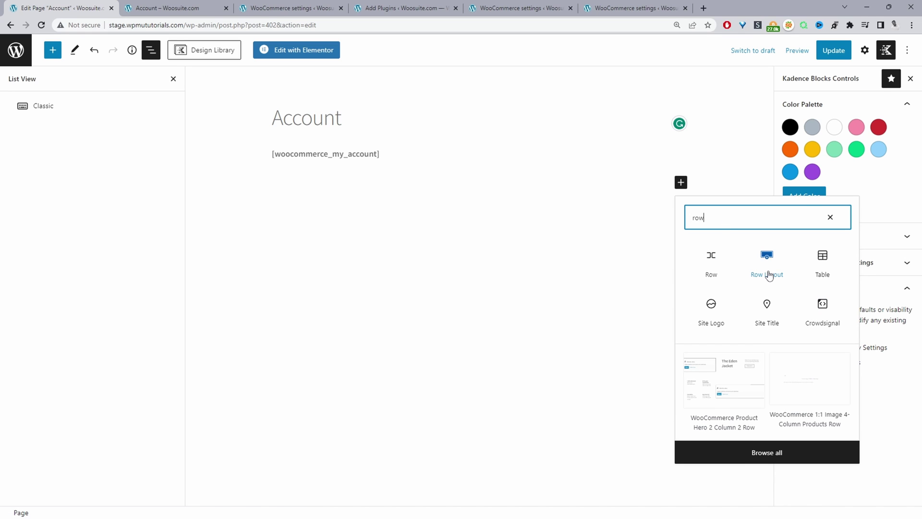
pyautogui.click(767, 261)
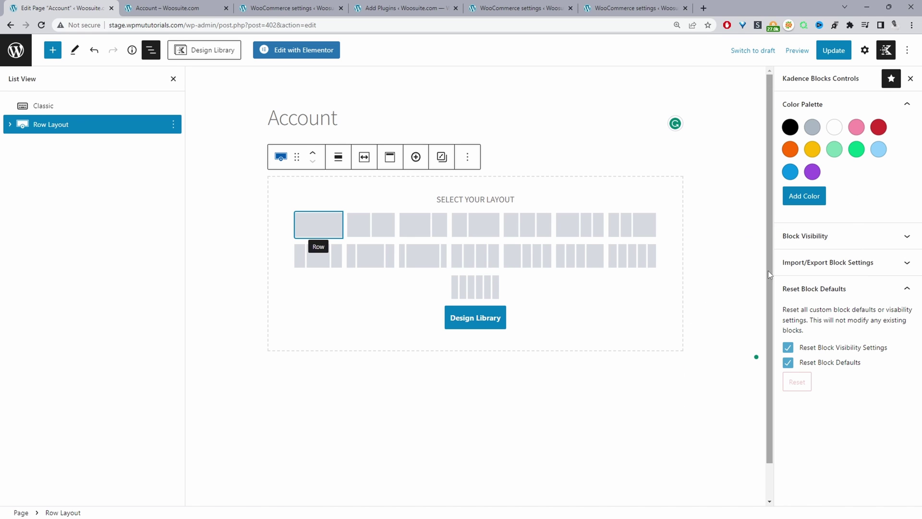
pyautogui.click(476, 264)
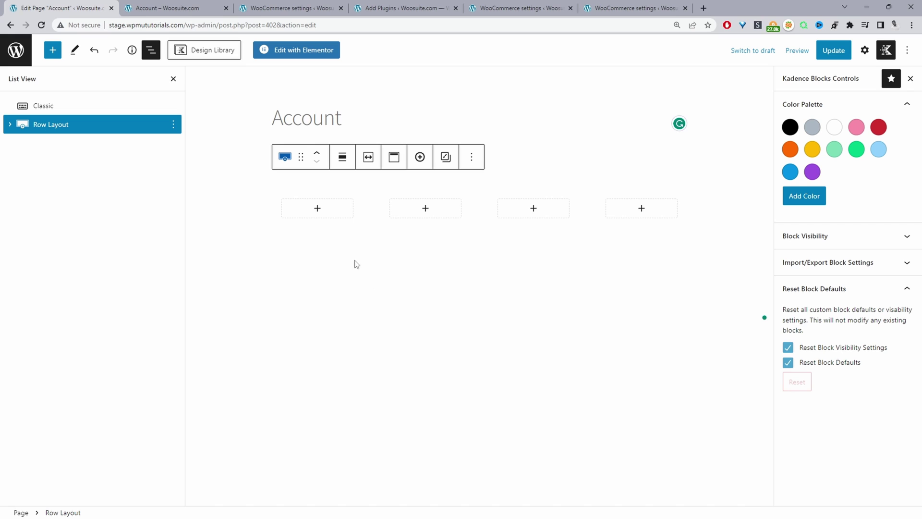
# Step: Add an Info Box to the first column of the row and set its title to "Orders"
pyautogui.click(317, 210)
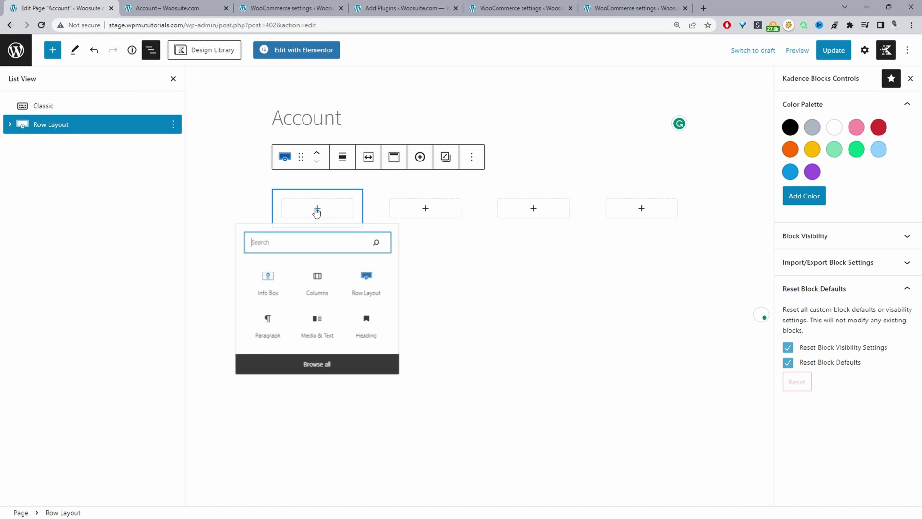
pyautogui.click(260, 292)
pyautogui.moveTo(299, 248); pyautogui.dragTo(330, 253)
pyautogui.write('Orders')
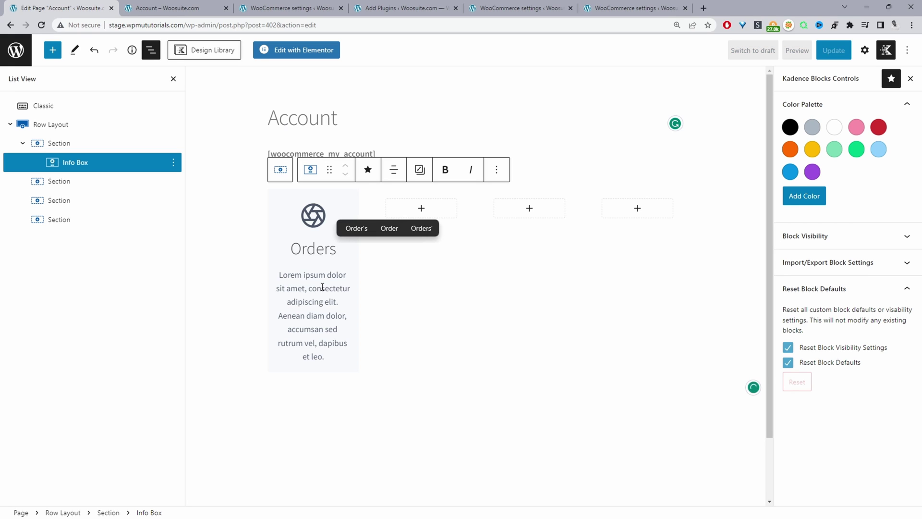
# Step: Turn off the description text in the Orders info box so it has only an icon and title
pyautogui.click(319, 233)
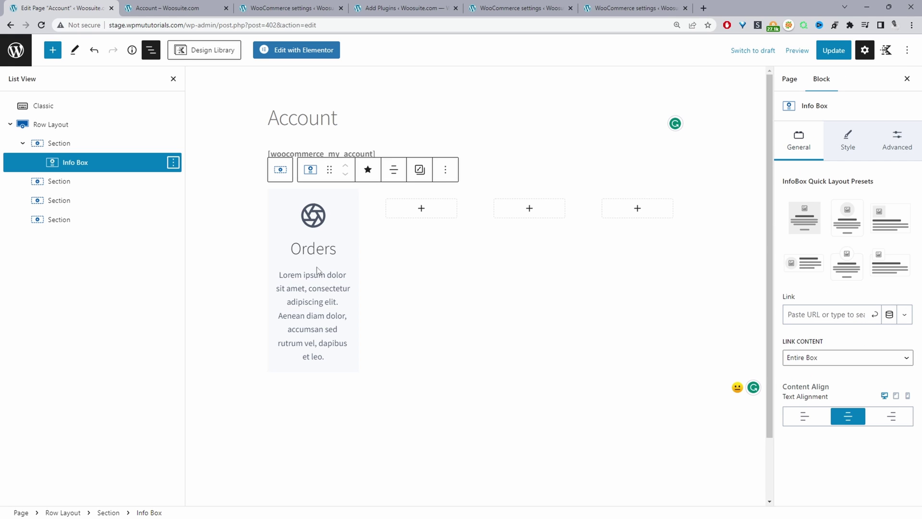
pyautogui.click(311, 248)
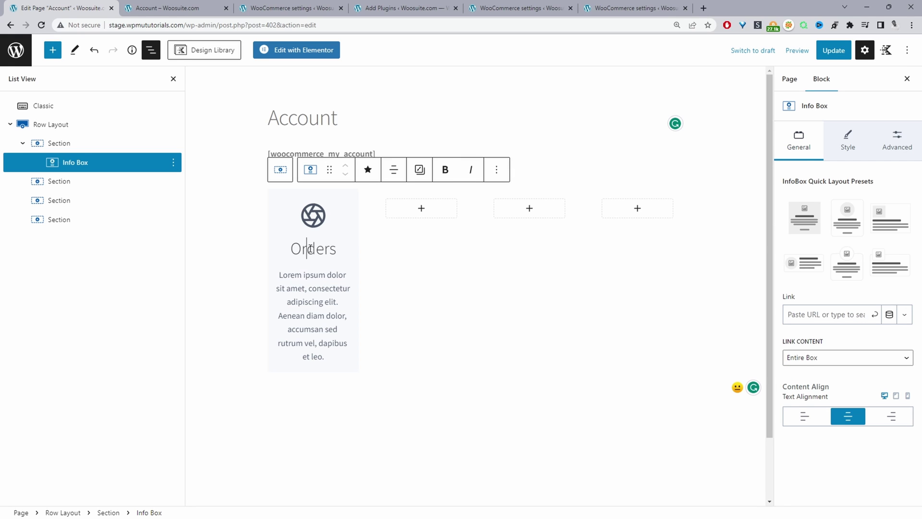
pyautogui.click(847, 141)
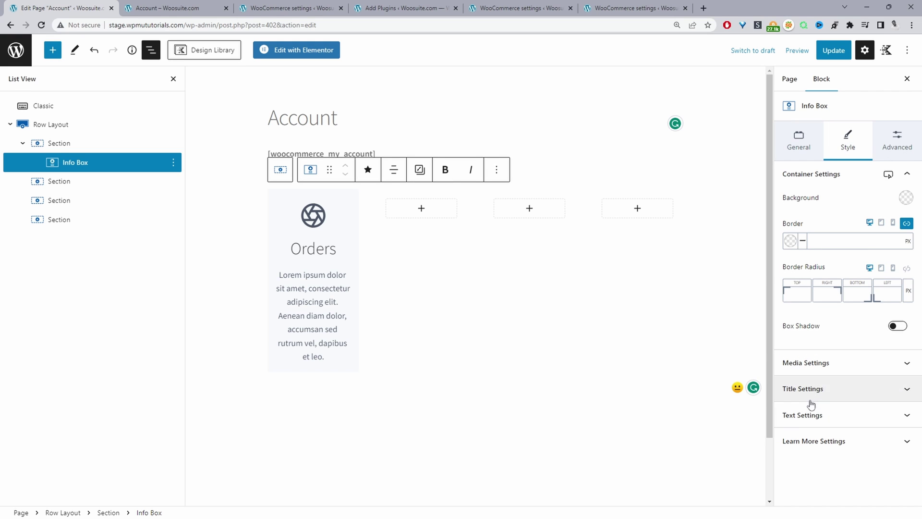
pyautogui.click(802, 415)
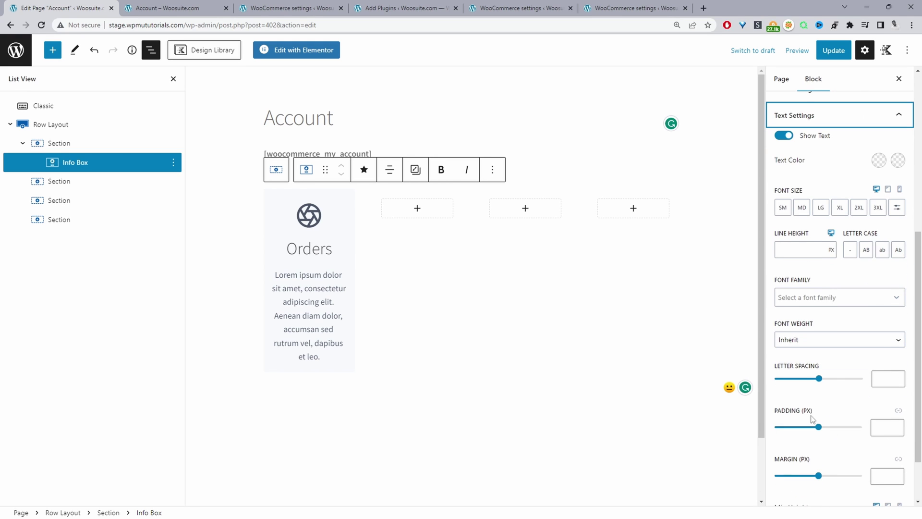
pyautogui.click(786, 138)
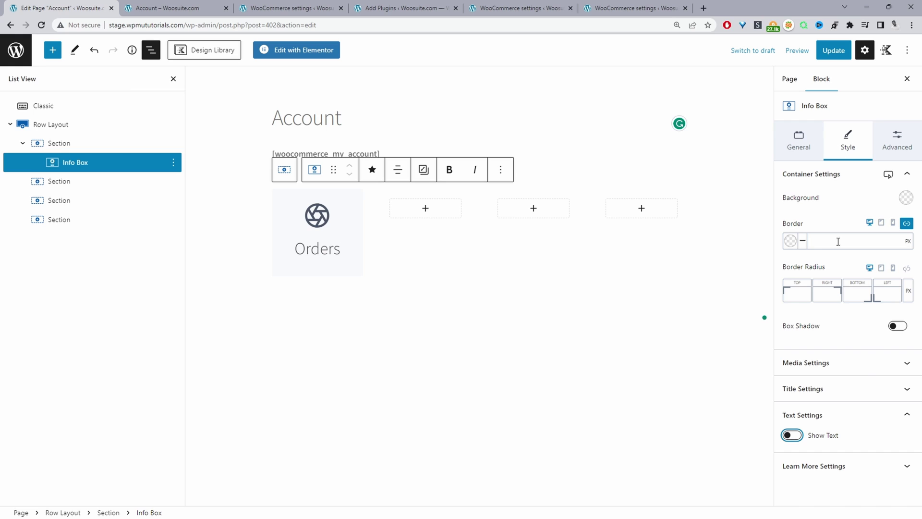
# Step: Change the Orders info box icon to the line-style shopping cart, searching the icons for "cart"
pyautogui.click(815, 368)
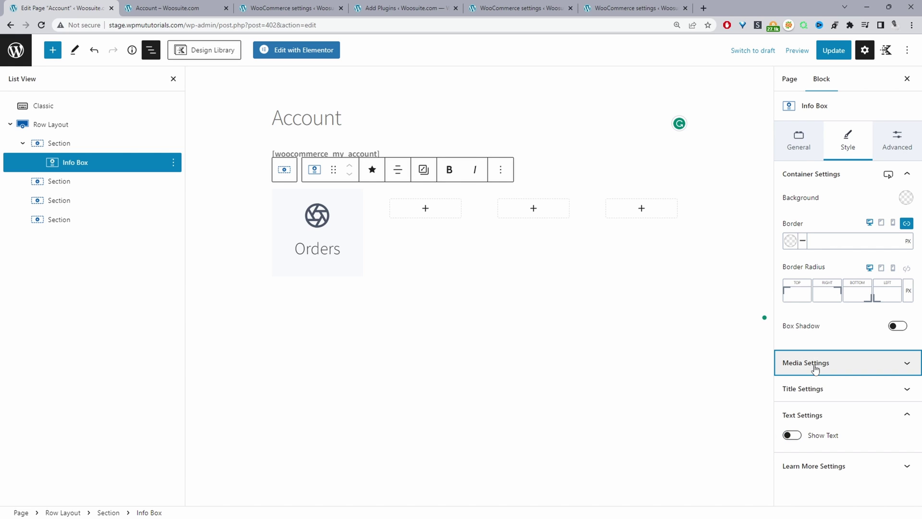
pyautogui.scroll(-5, 815, 368)
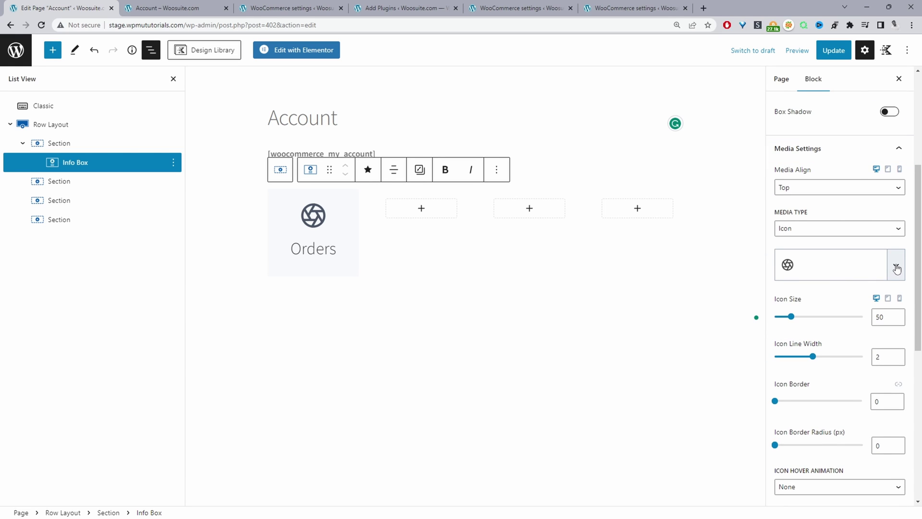
pyautogui.click(896, 266)
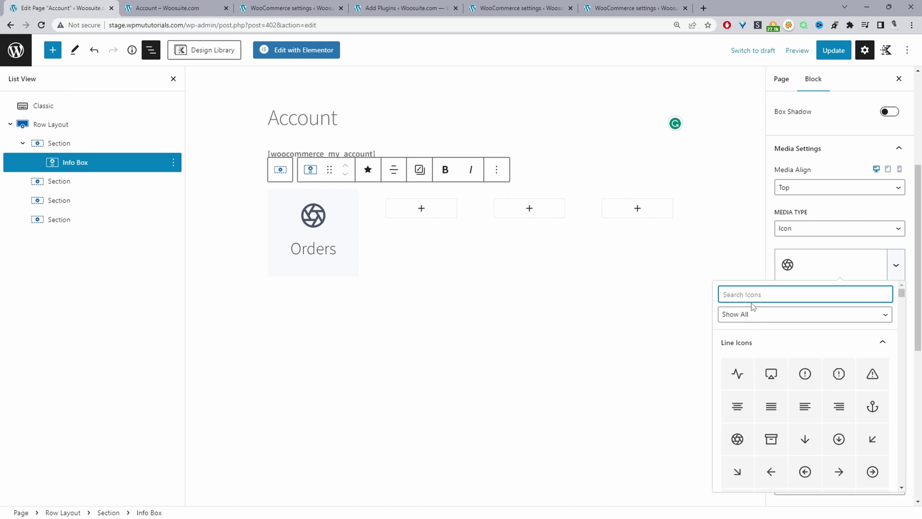
pyautogui.write('cart')
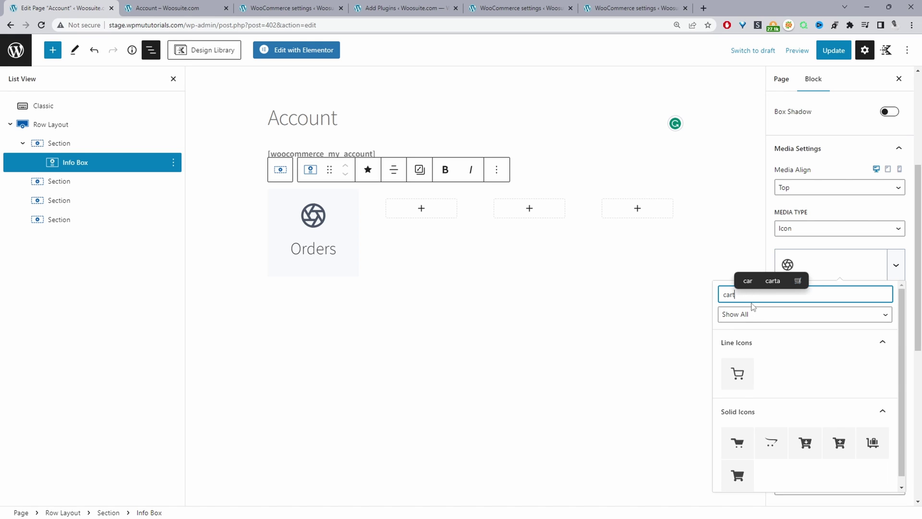
pyautogui.click(737, 374)
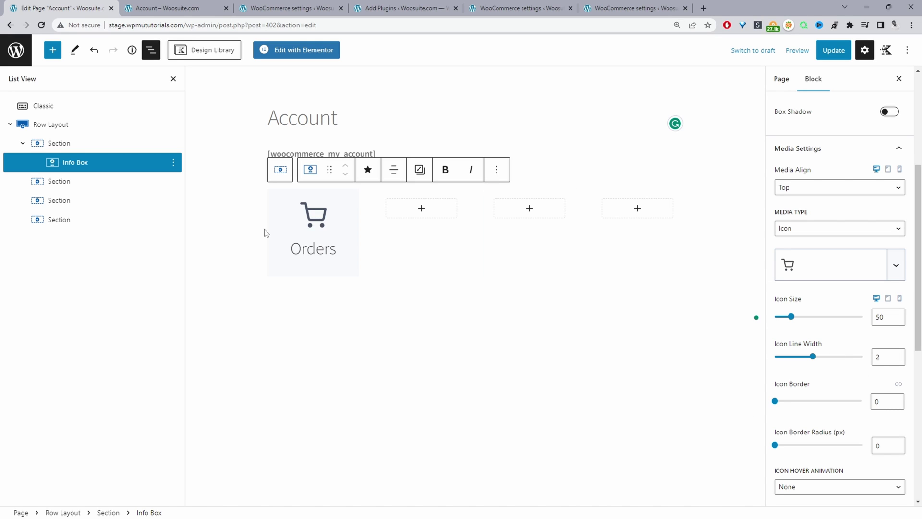
# Step: Duplicate the Orders info box three times and move a copy into the empty second column
pyautogui.click(322, 215)
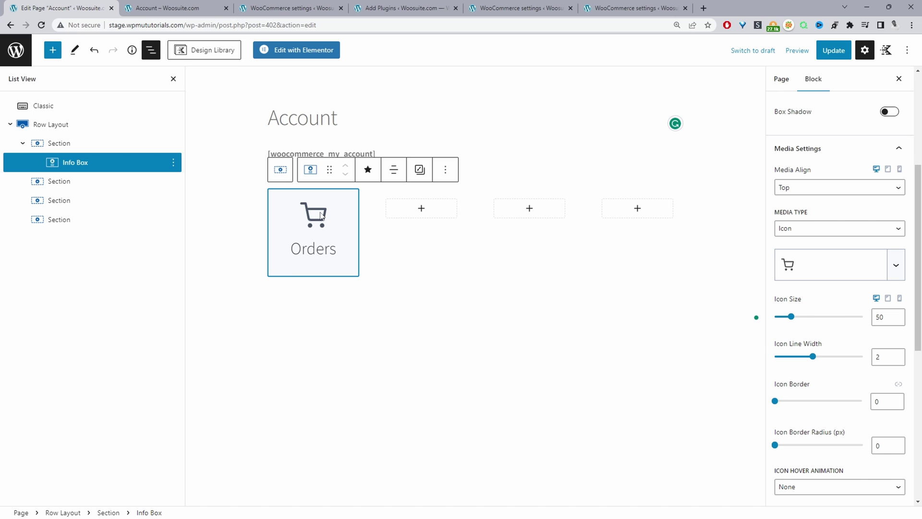
pyautogui.click(445, 169)
pyautogui.click(451, 261)
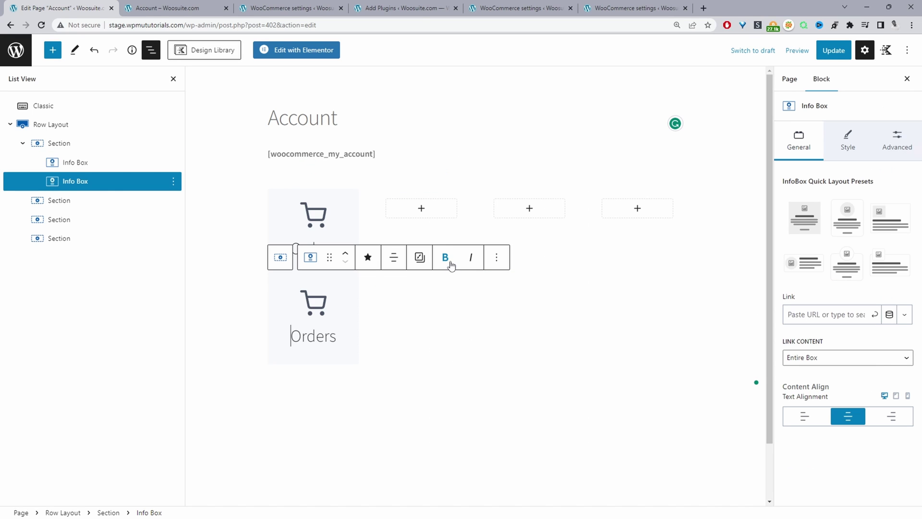
pyautogui.click(496, 258)
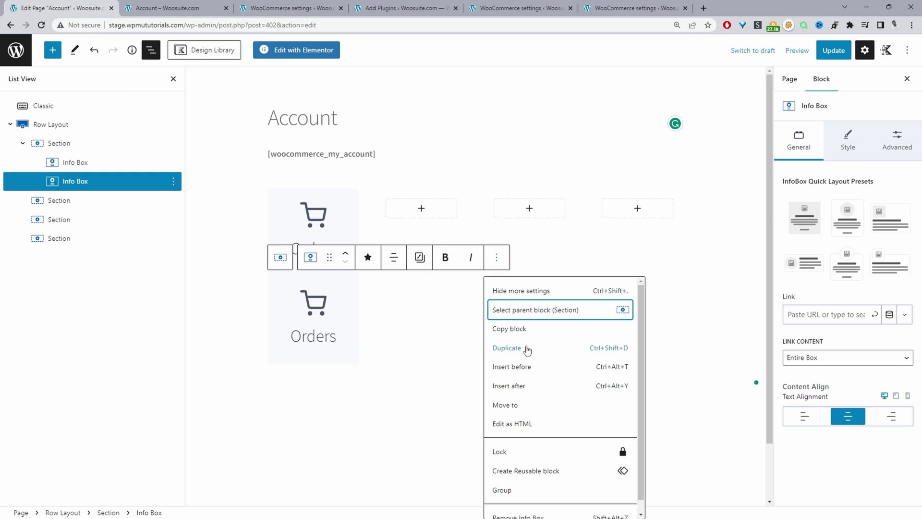
pyautogui.click(509, 347)
pyautogui.hotkey('ctrl', 'shift', 'd')
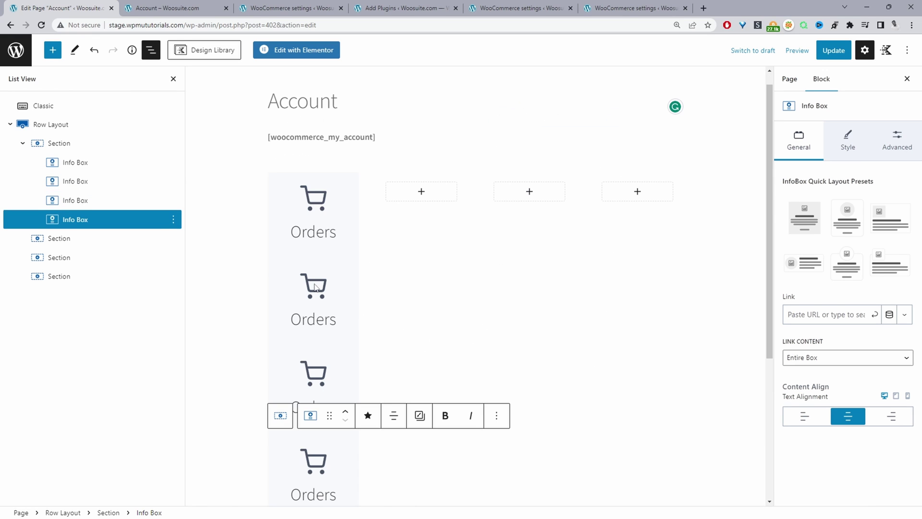
pyautogui.click(313, 298)
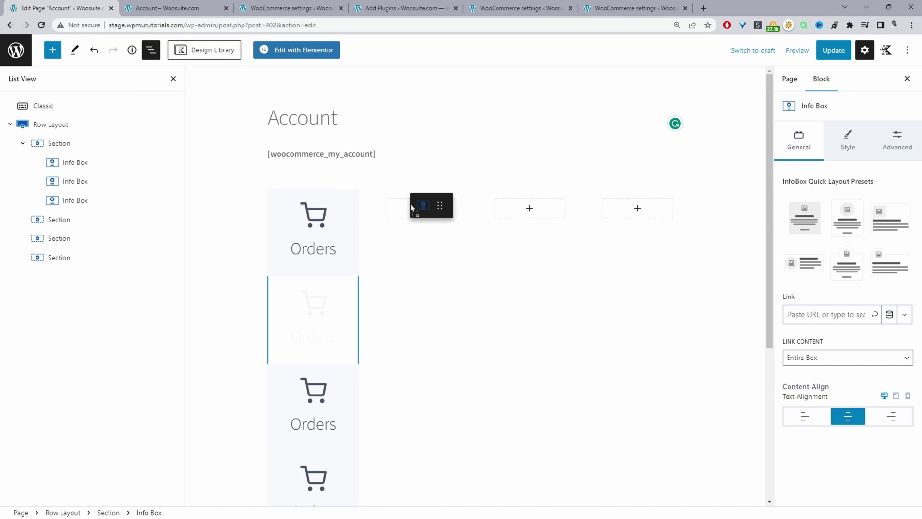
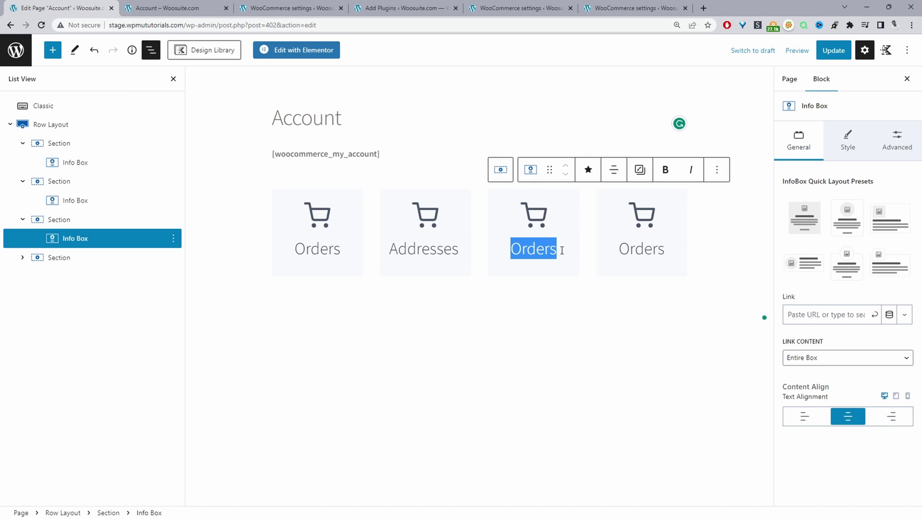
# Step: Retitle the third column's info box "Account Details" and the fourth column's info box "Logout"
pyautogui.write('Accou')
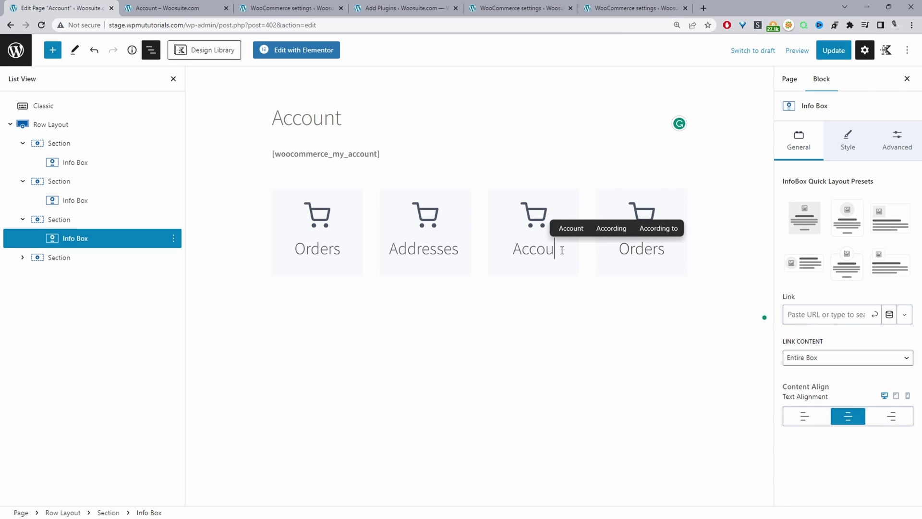
pyautogui.write('nt Details')
pyautogui.click(638, 249)
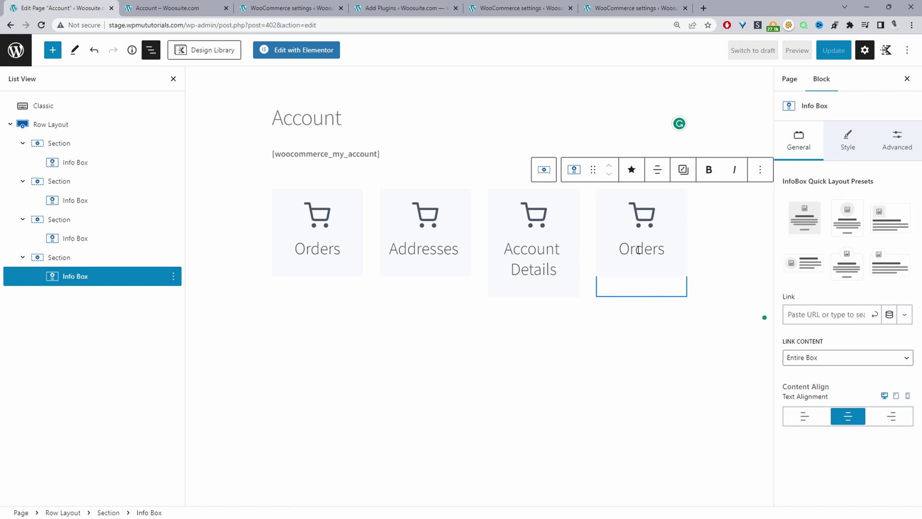
pyautogui.doubleClick(623, 248)
pyautogui.write('Logout')
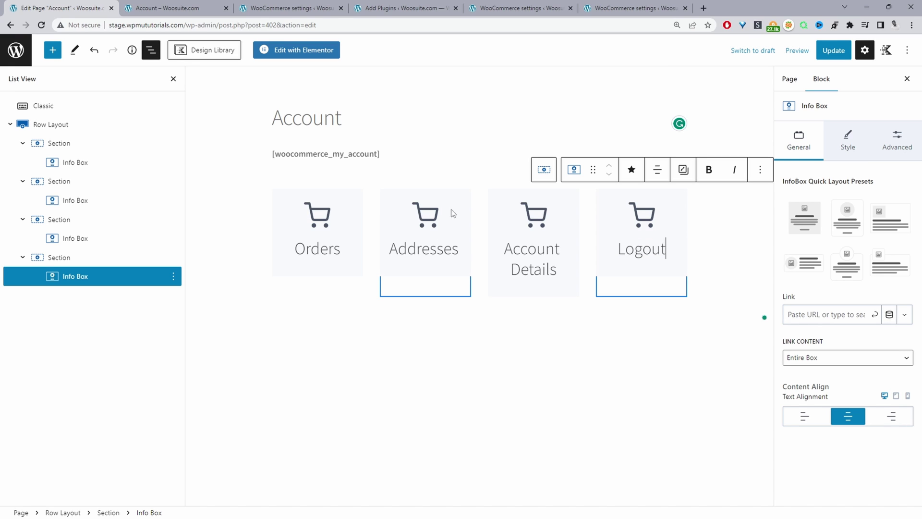
# Step: Change the Addresses info box icon to the line-style closed book, searching the icons for "book"
pyautogui.click(425, 217)
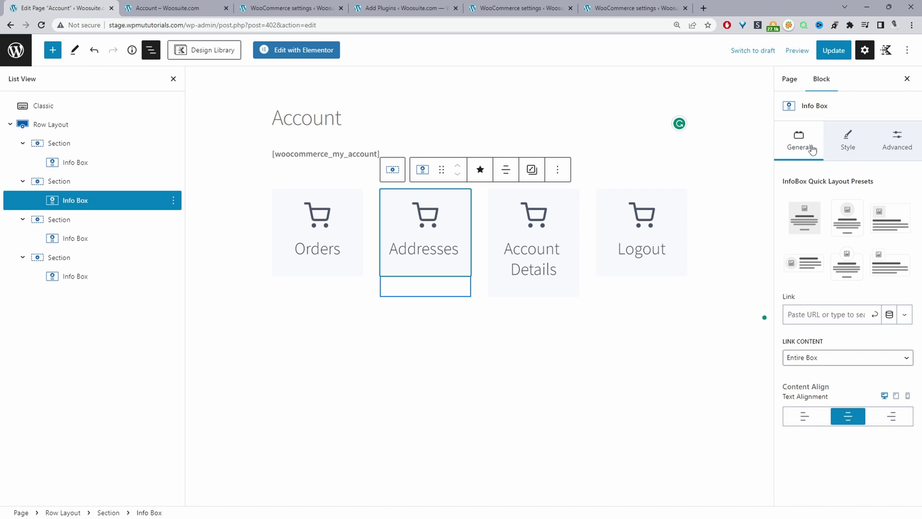
pyautogui.click(848, 142)
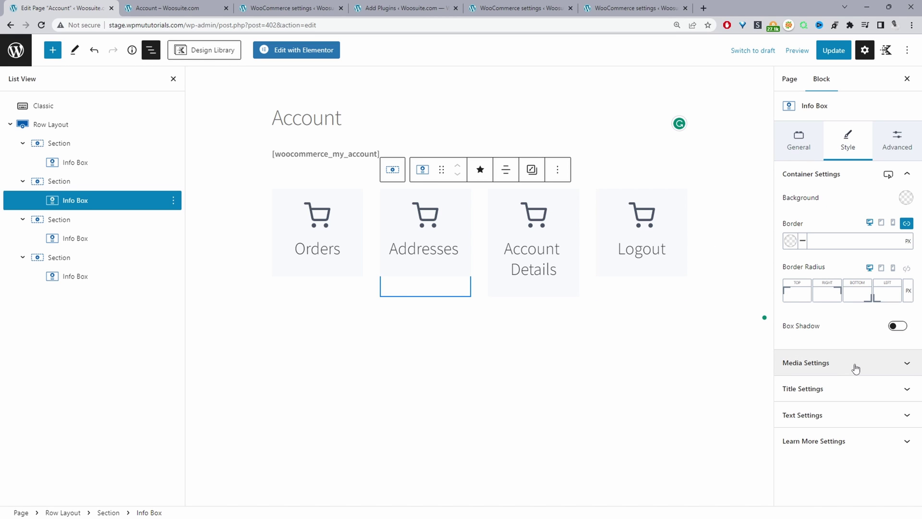
pyautogui.click(878, 368)
pyautogui.scroll(-3, 852, 380)
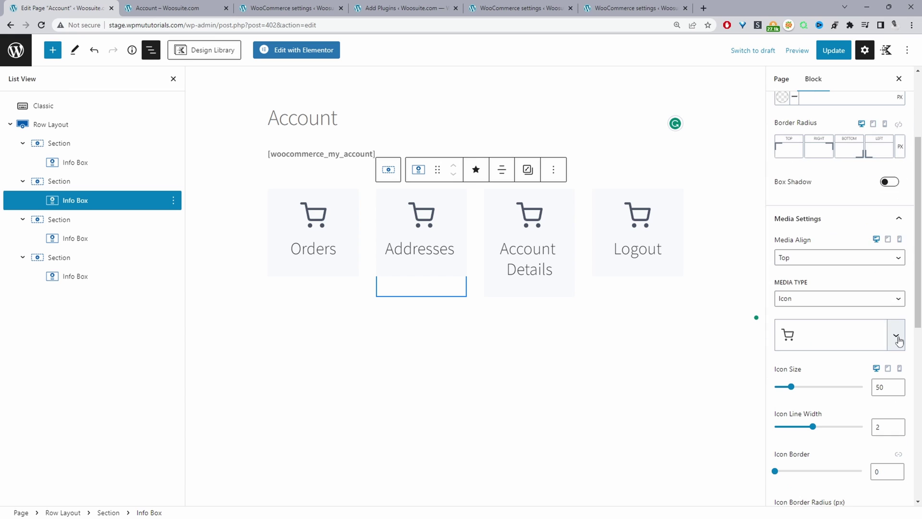
pyautogui.click(876, 334)
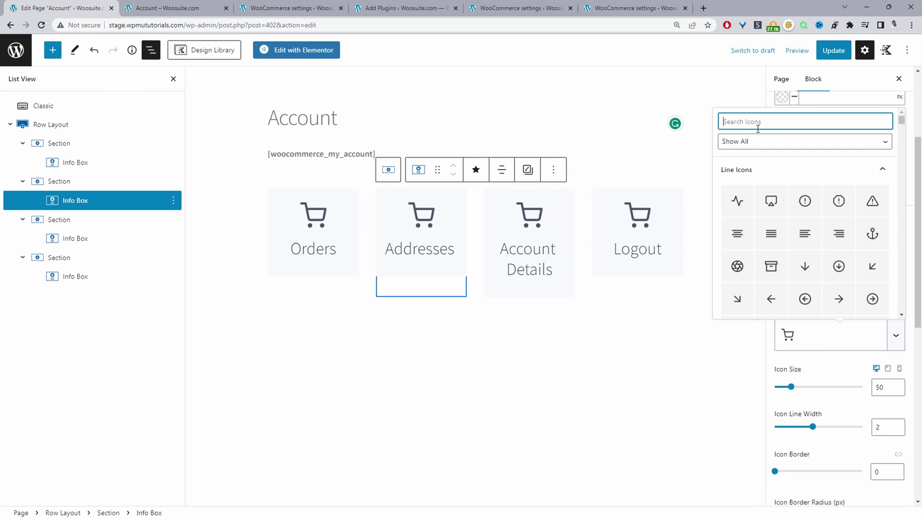
pyautogui.write('book')
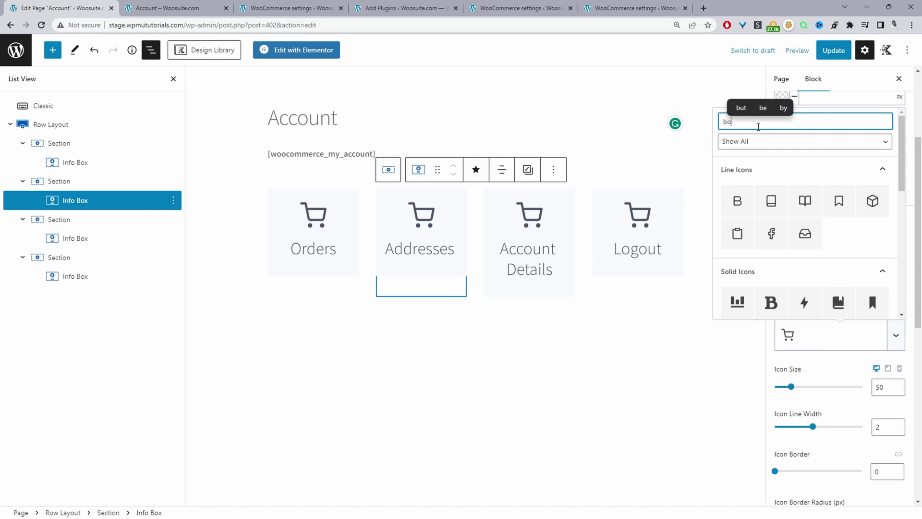
pyautogui.click(742, 199)
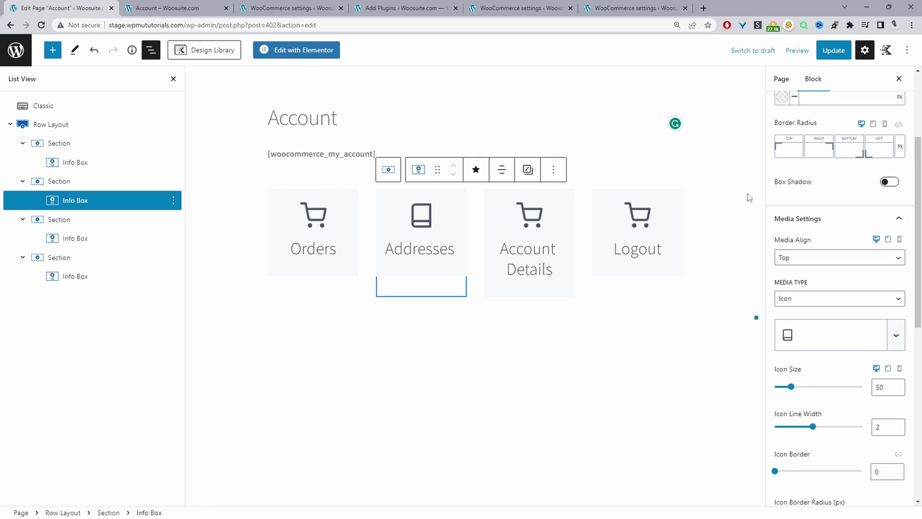
# Step: Change the Account Details info box icon to the line-style icon showing a group of users
pyautogui.click(535, 223)
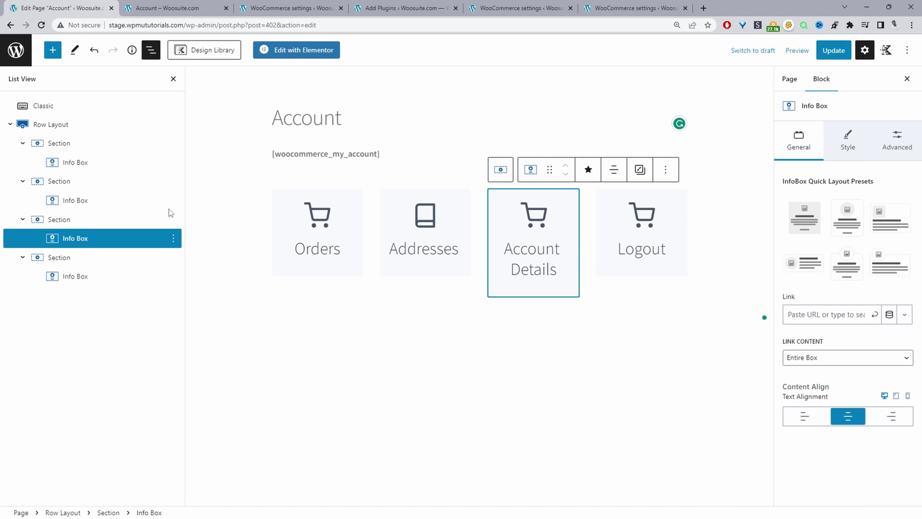
pyautogui.click(848, 140)
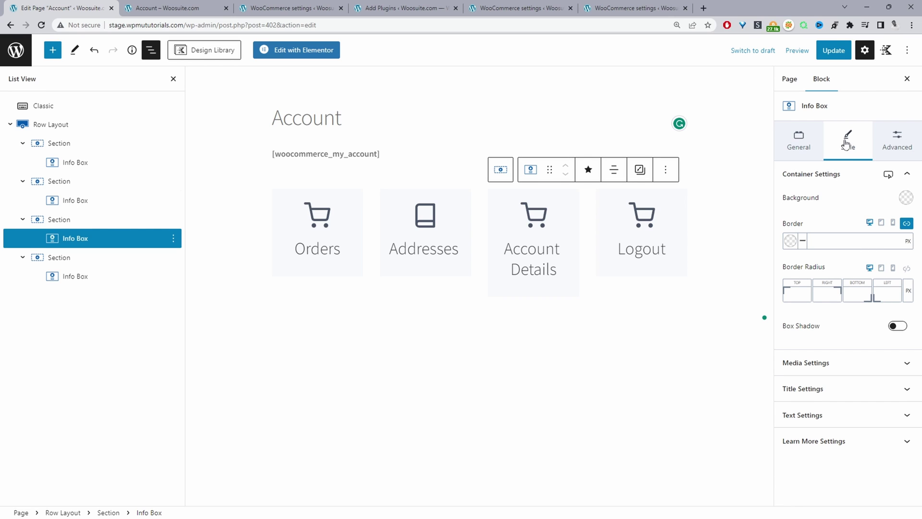
pyautogui.click(868, 371)
pyautogui.click(896, 235)
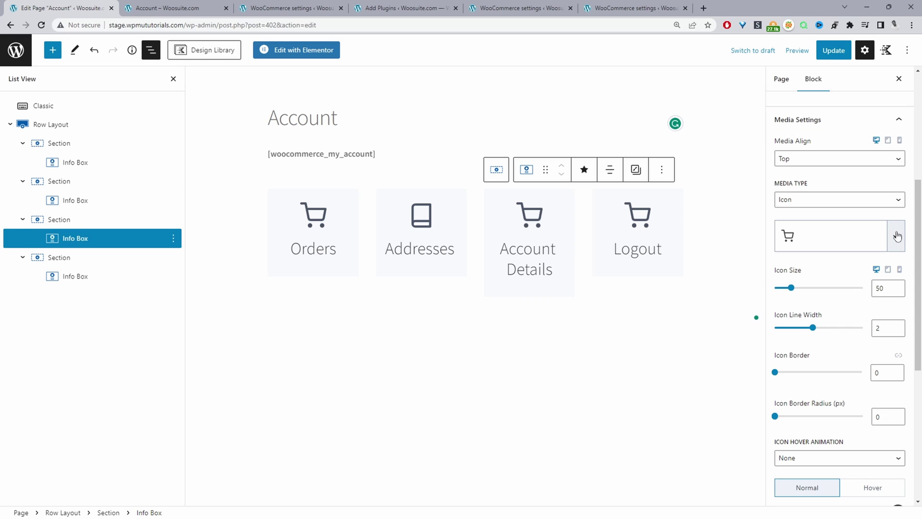
pyautogui.scroll(-10, 805, 336)
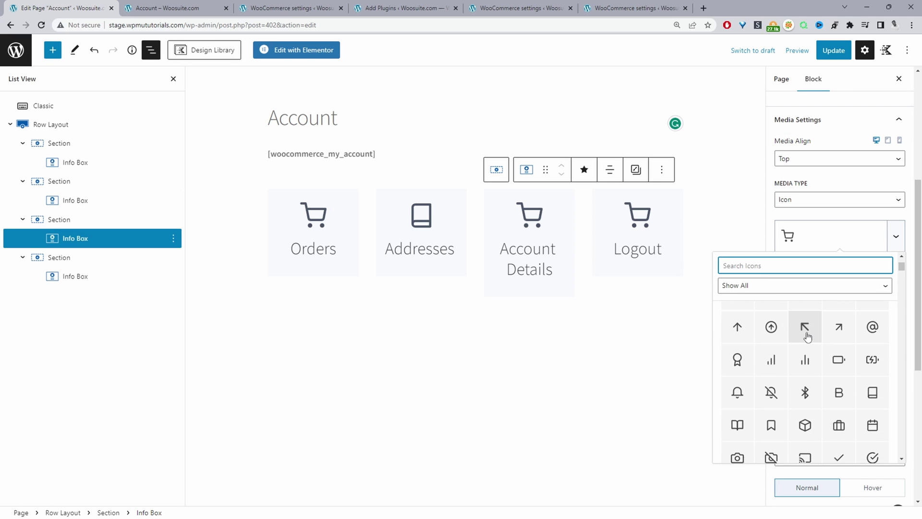
pyautogui.scroll(-15, 808, 339)
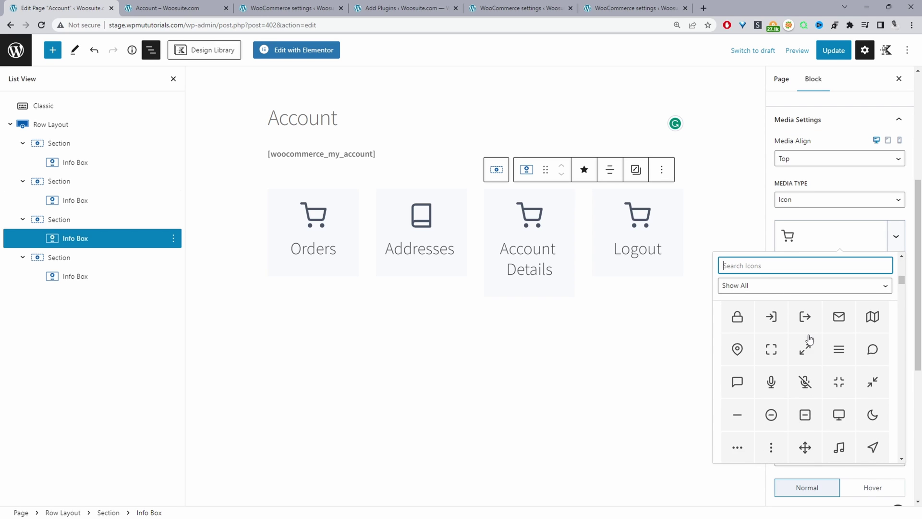
pyautogui.scroll(-15, 808, 338)
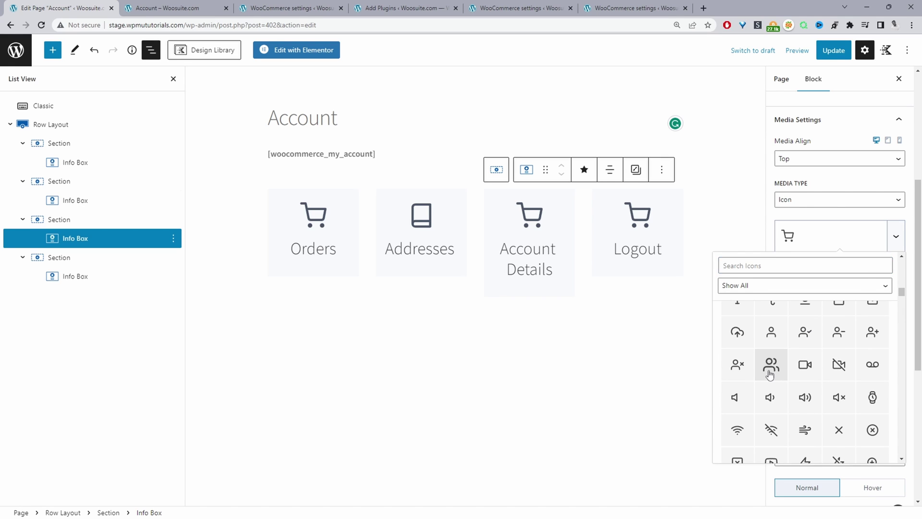
pyautogui.click(770, 372)
# Step: Change the Logout info box icon to the line-style log-out arrow, searching the icons for "log"
pyautogui.click(666, 234)
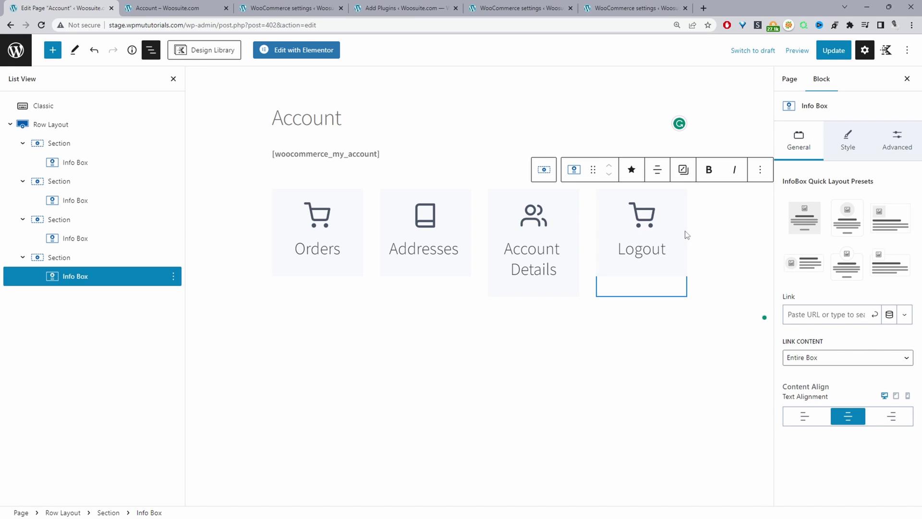
pyautogui.click(846, 143)
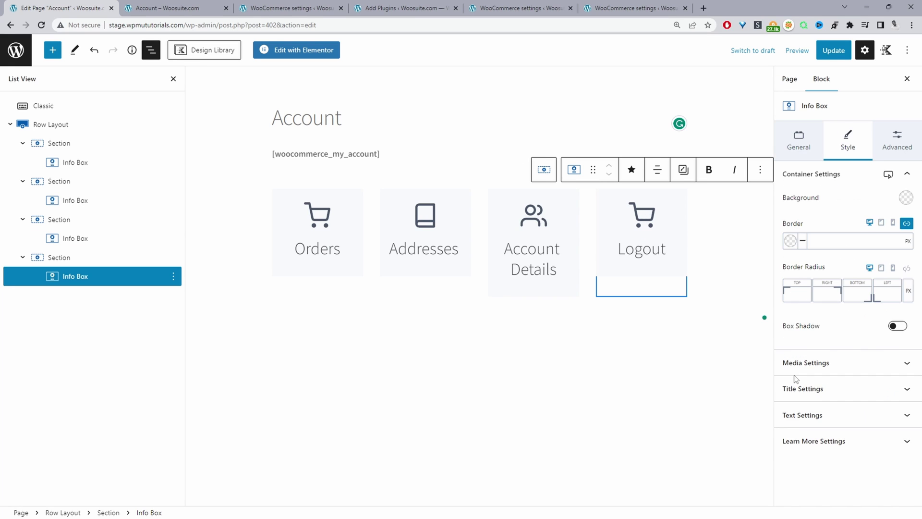
pyautogui.click(857, 363)
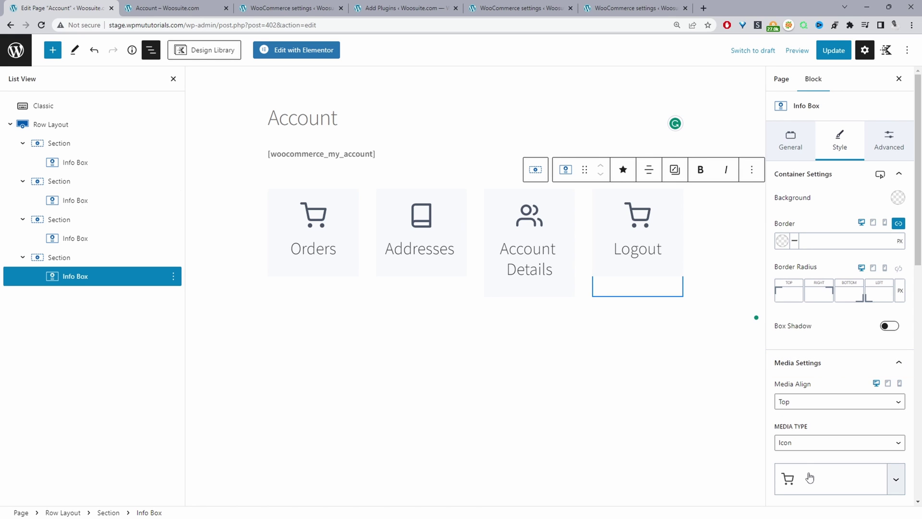
pyautogui.scroll(-3, 809, 477)
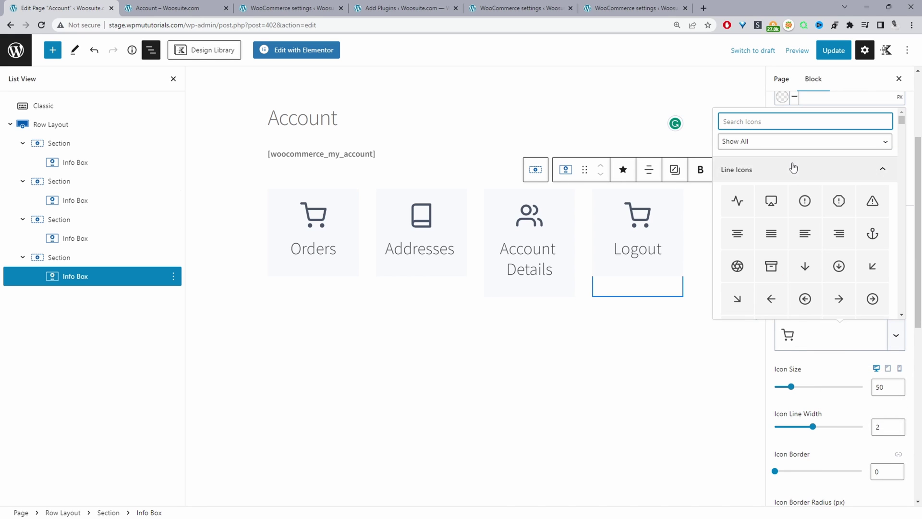
pyautogui.write('log')
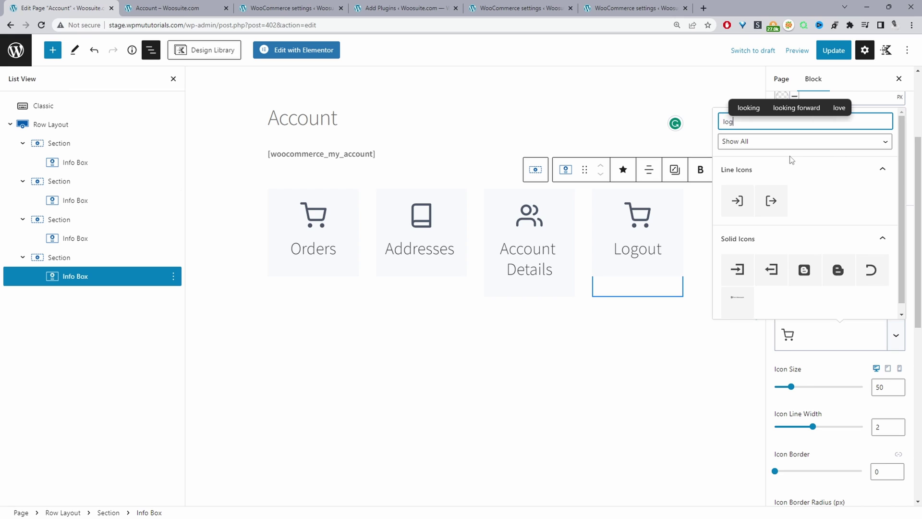
pyautogui.click(757, 197)
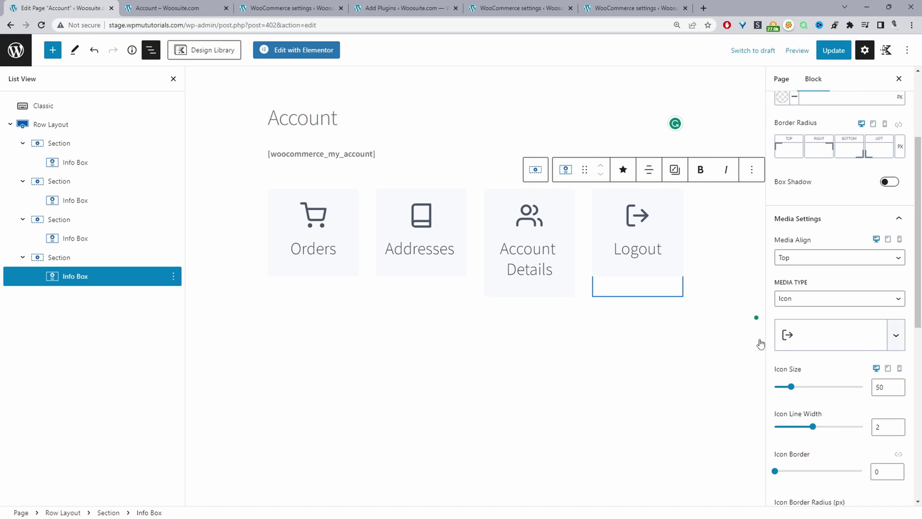
# Step: Move the Row Layout block above the Classic block containing the [woocommerce_my_account] shortcode
pyautogui.click(629, 414)
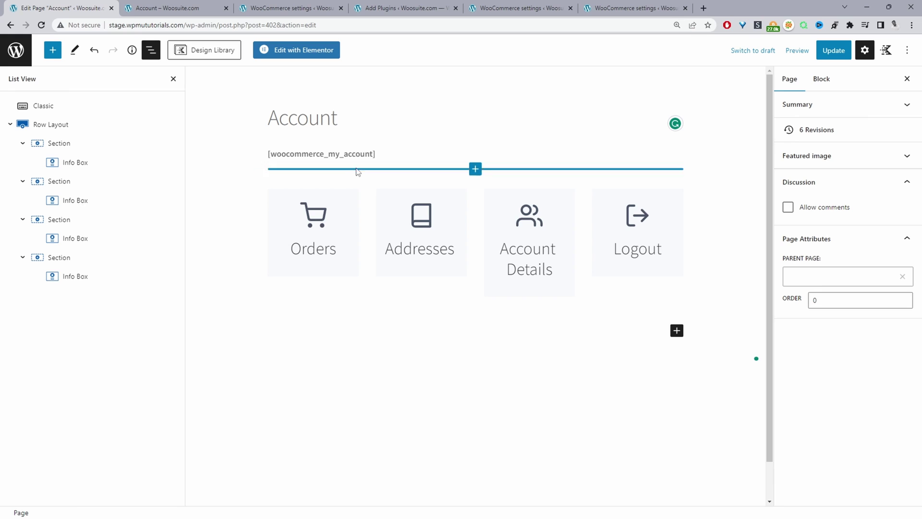
pyautogui.click(152, 51)
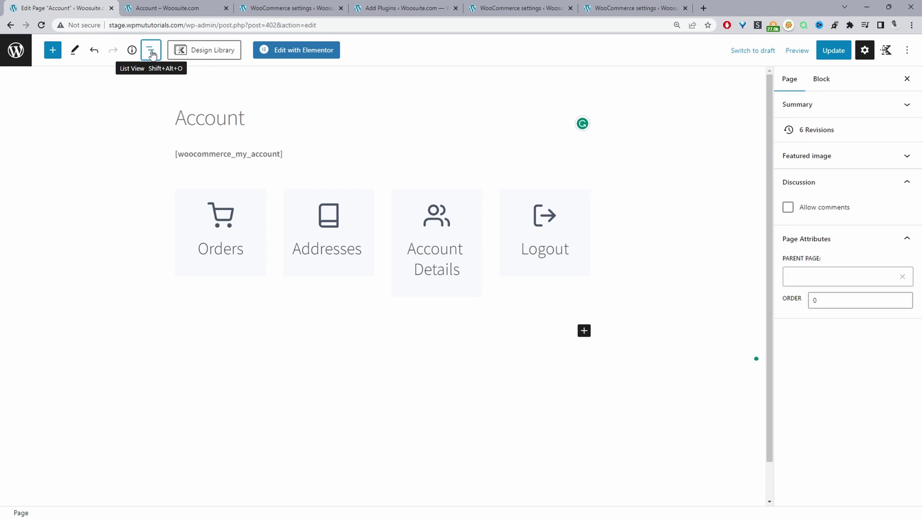
pyautogui.click(152, 51)
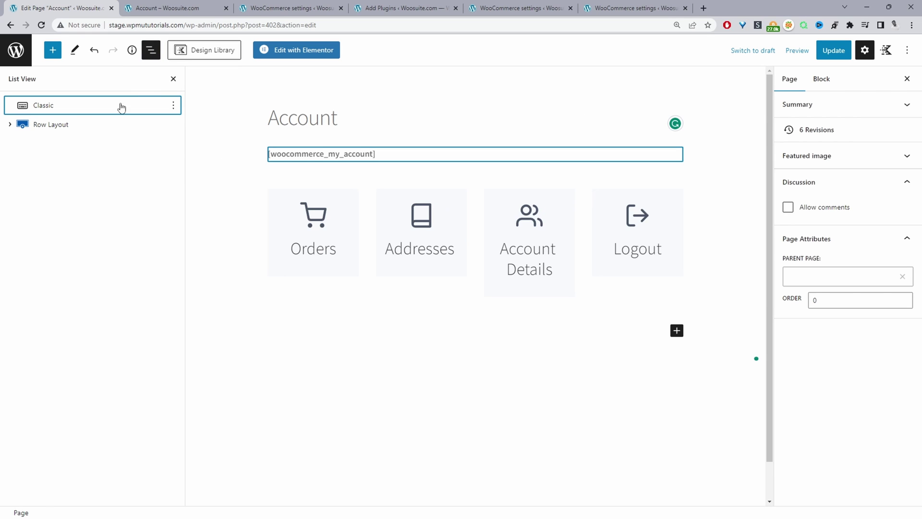
pyautogui.moveTo(62, 129); pyautogui.dragTo(62, 99)
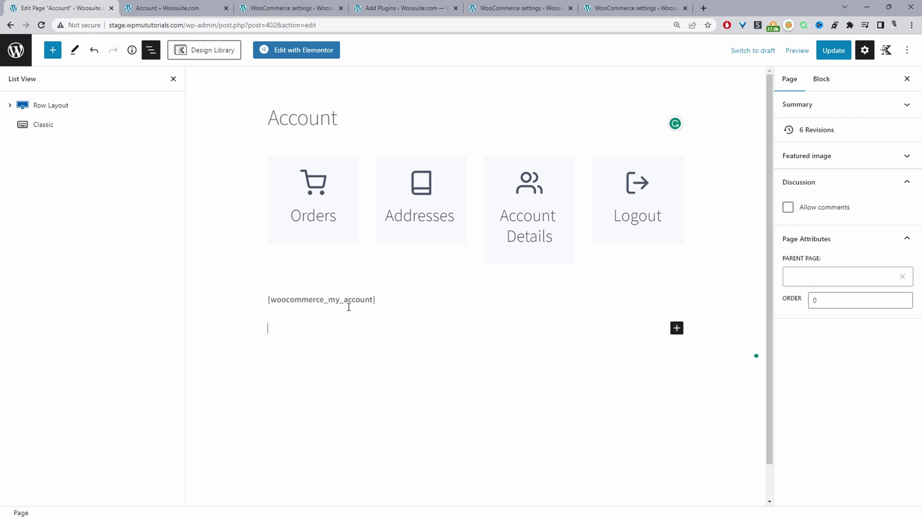
# Step: Link the Orders info box to the my-account/orders/ URL, copying the link address from the Orders entry on the live Account page
pyautogui.click(316, 205)
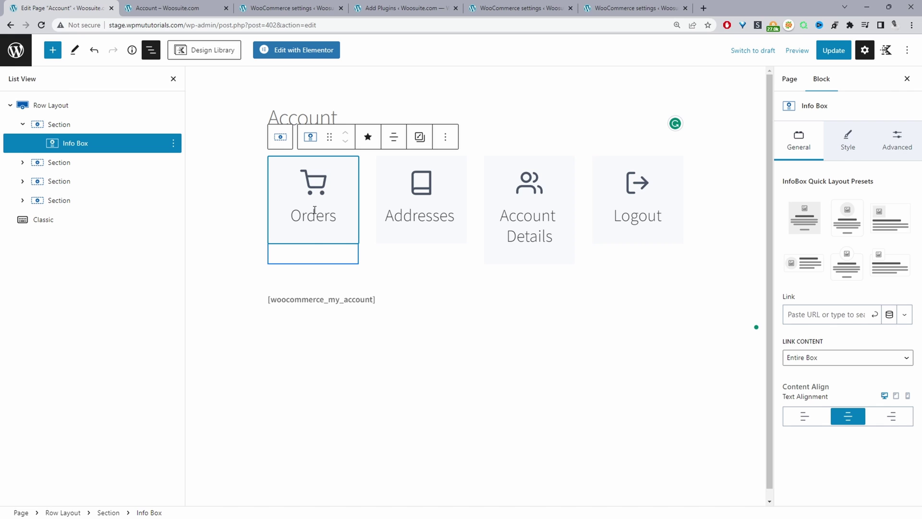
pyautogui.click(186, 10)
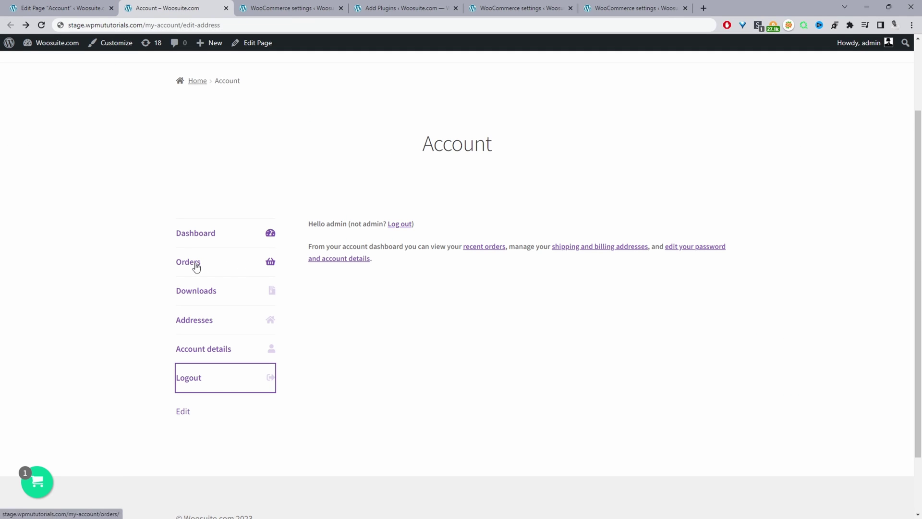
pyautogui.click(196, 233)
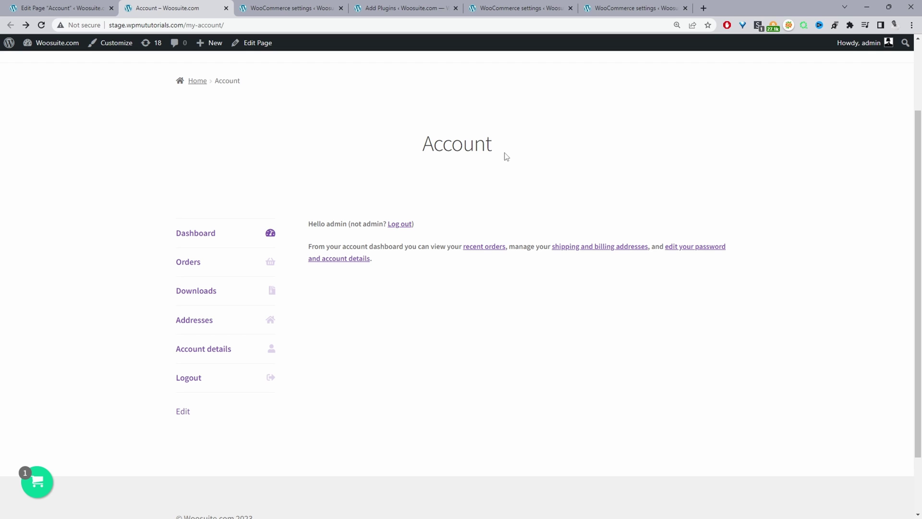
pyautogui.click(193, 272)
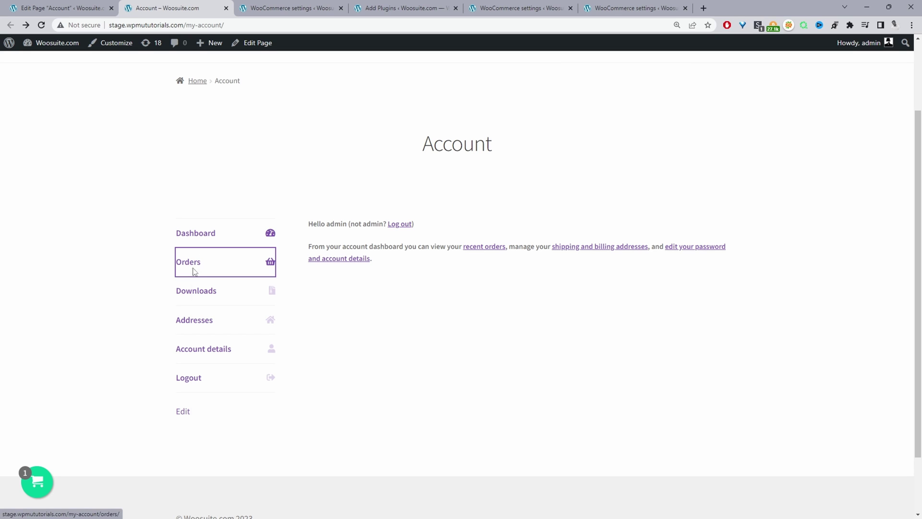
pyautogui.rightClick(193, 271)
pyautogui.click(236, 327)
pyautogui.click(64, 7)
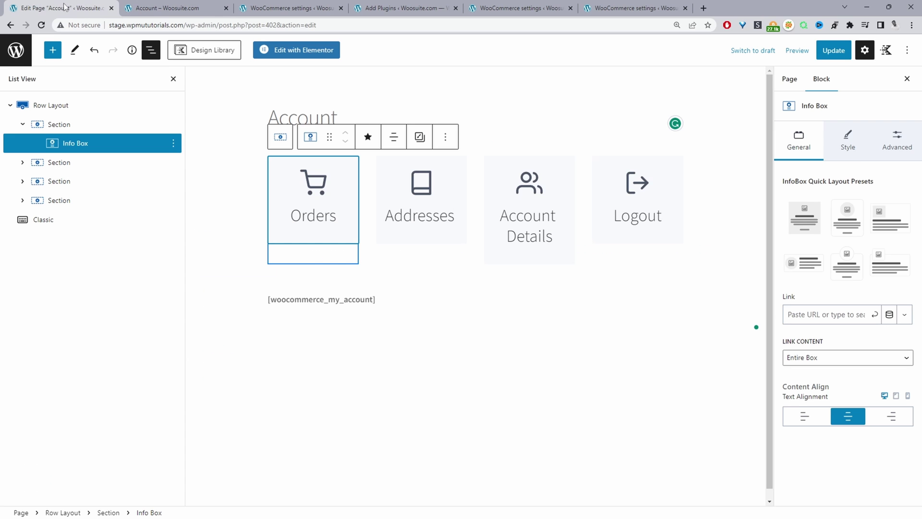
pyautogui.click(835, 315)
pyautogui.hotkey('ctrl', 'v')
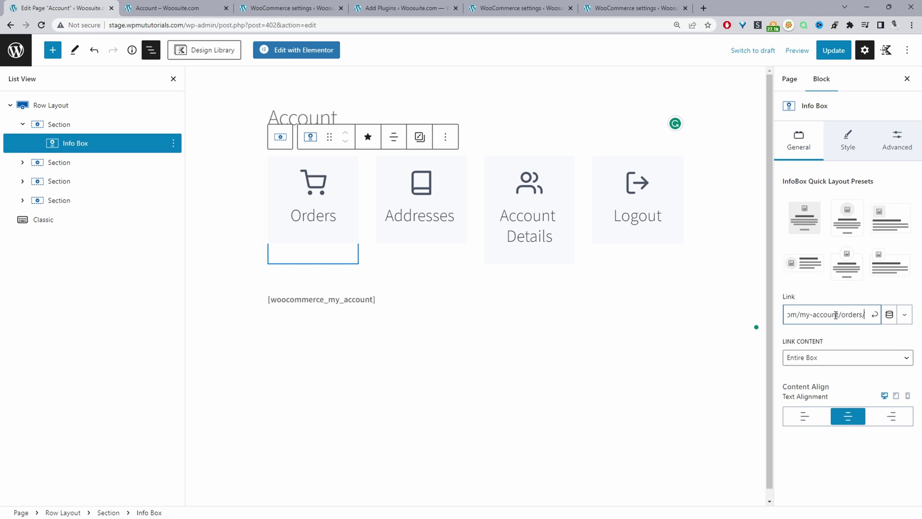
pyautogui.click(875, 315)
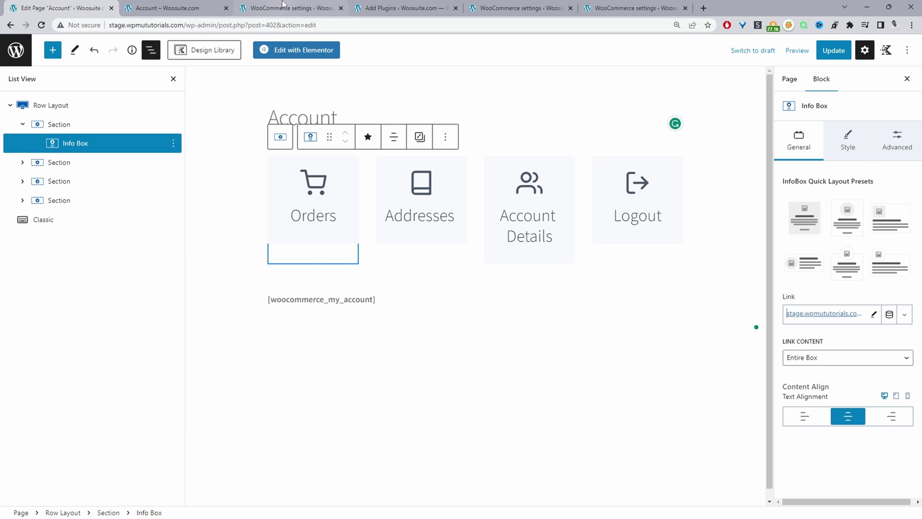
# Step: Review the page setup and account endpoints in the WooCommerce advanced settings
pyautogui.moveTo(283, 5)
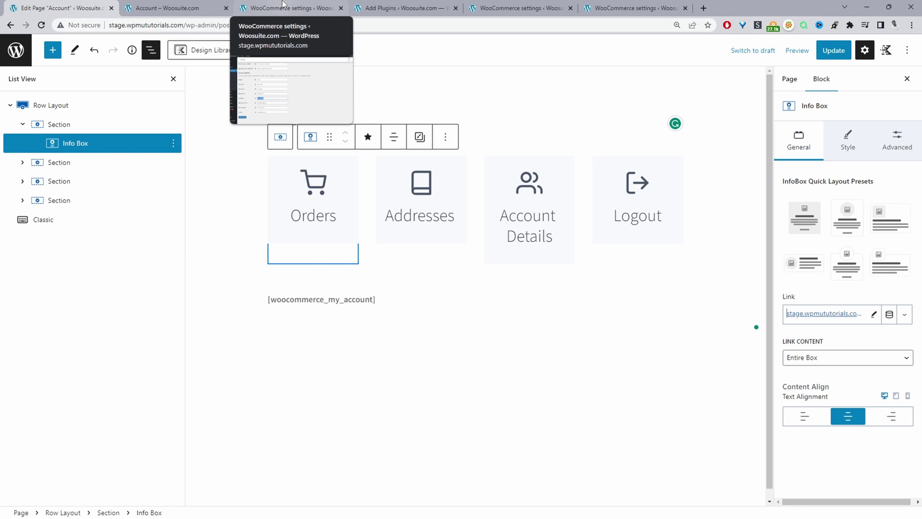
pyautogui.click(283, 6)
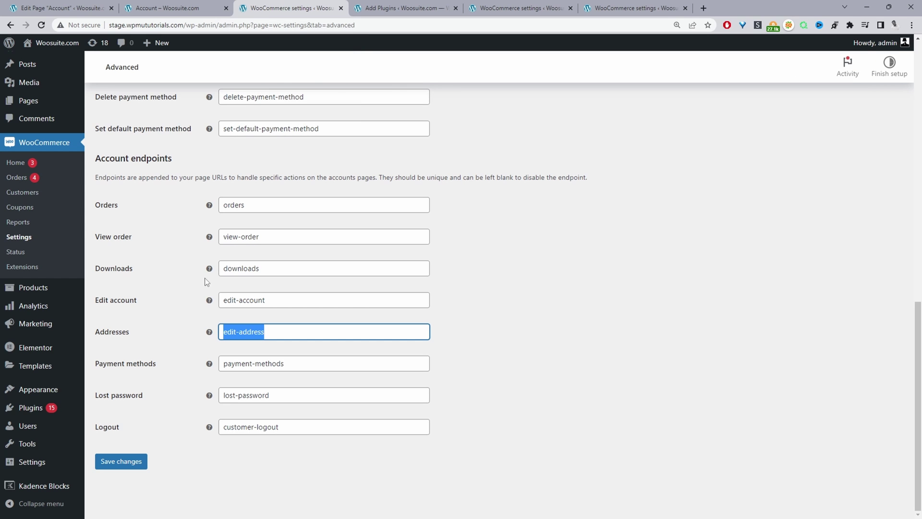
pyautogui.scroll(4, 205, 278)
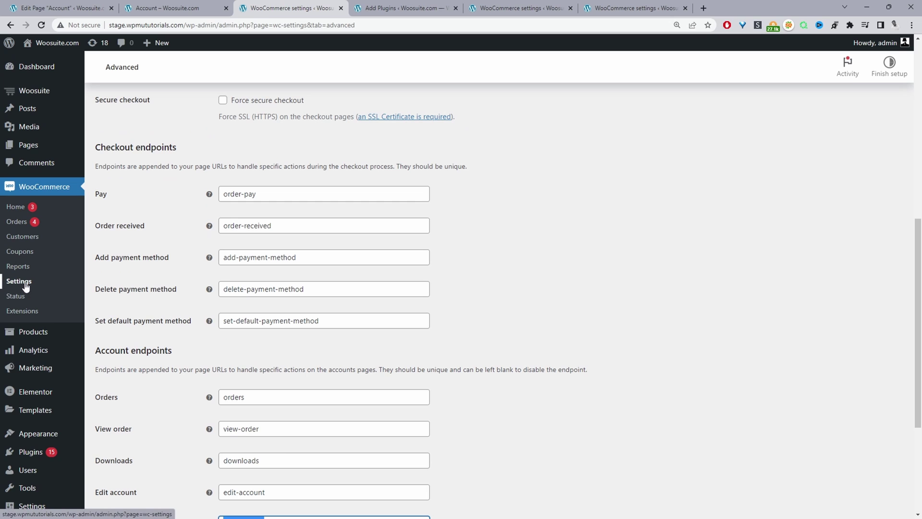
pyautogui.scroll(8, 508, 189)
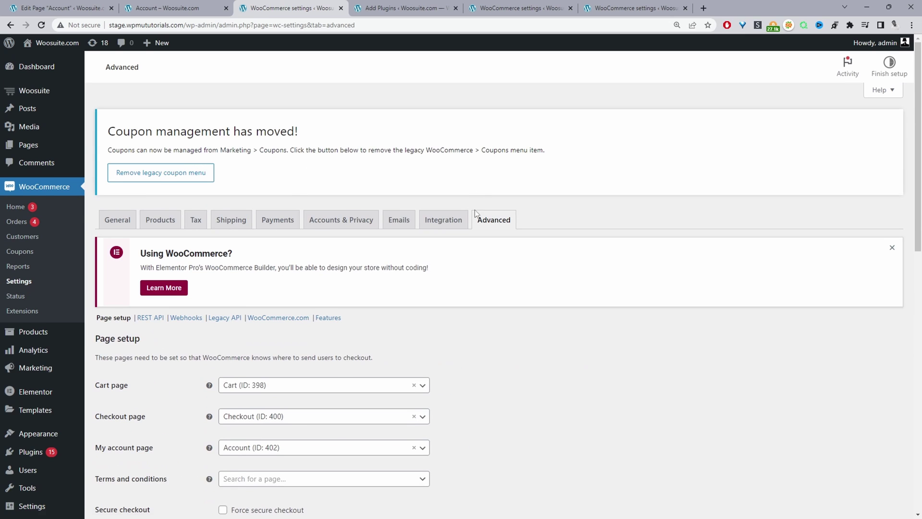
pyautogui.scroll(-11, 469, 245)
pyautogui.tripleClick(244, 404)
pyautogui.scroll(-2, 255, 360)
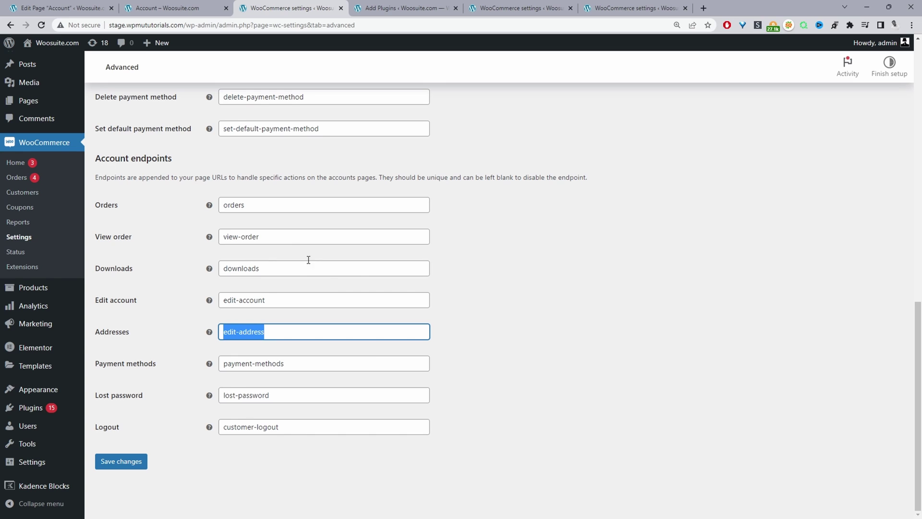
# Step: Copy the Orders account endpoint "orders" and append it to the my-account URL in the live Account page's address
pyautogui.click(257, 206)
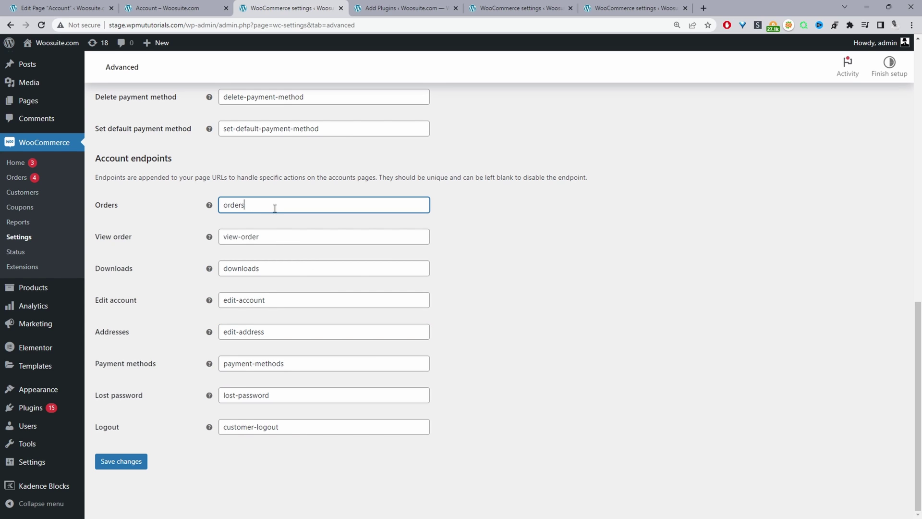
pyautogui.doubleClick(235, 205)
pyautogui.rightClick(230, 201)
pyautogui.click(270, 235)
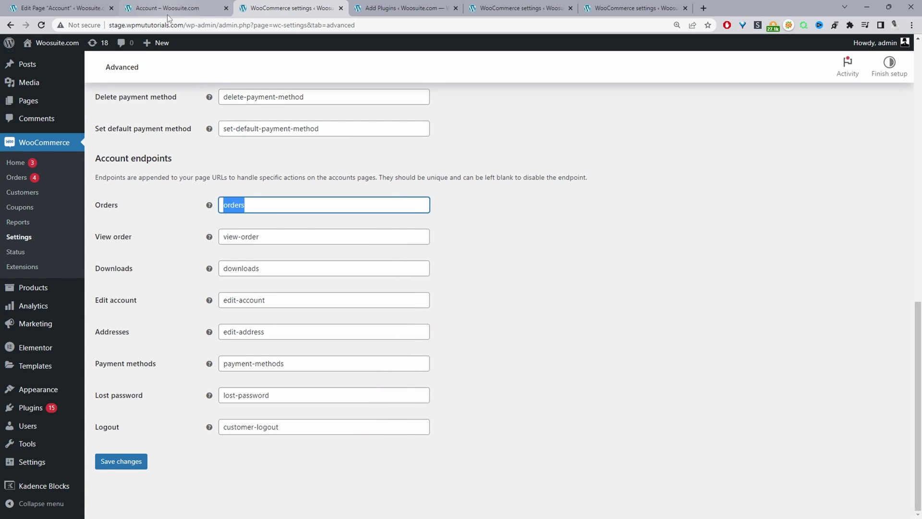
pyautogui.click(168, 11)
pyautogui.click(241, 24)
pyautogui.click(242, 22)
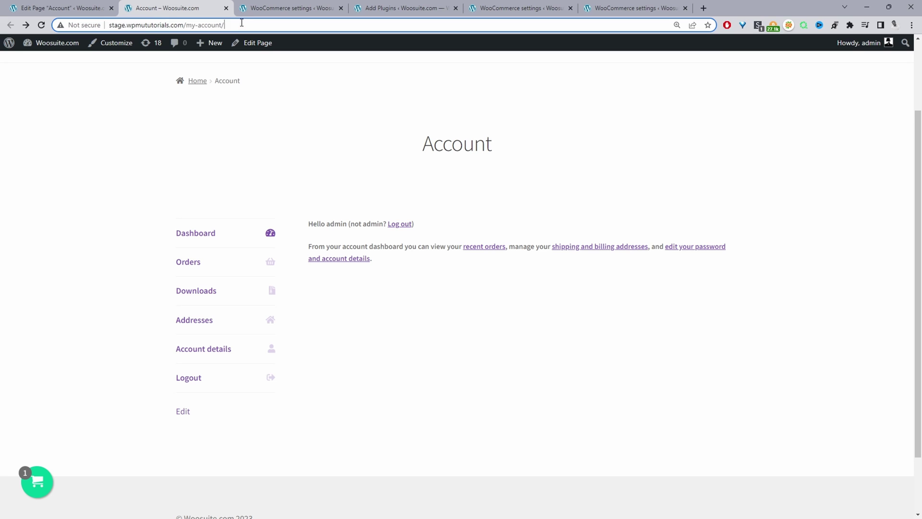
pyautogui.hotkey('ctrl', 'v')
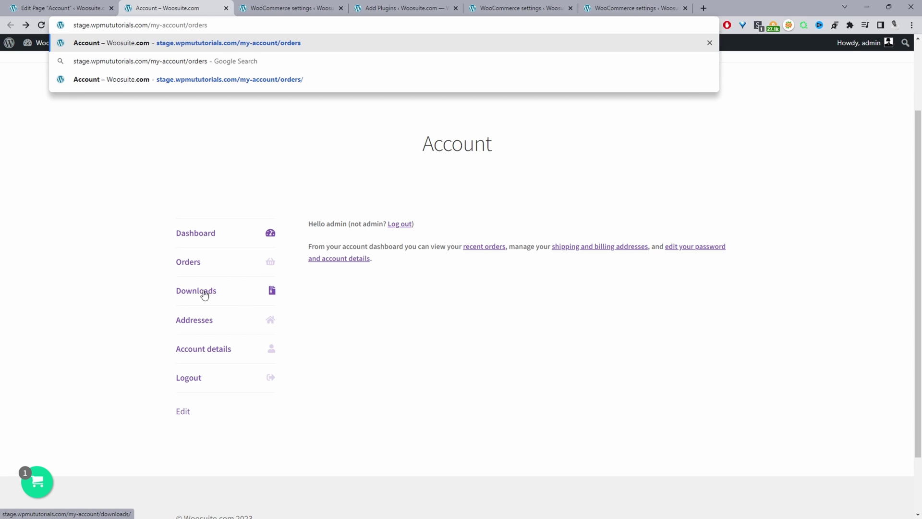
# Step: Link the Addresses info box to the my-account/edit-address/ URL, copying the link address from the Addresses entry on the live Account page
pyautogui.hotkey('ctrl', 'pageup')
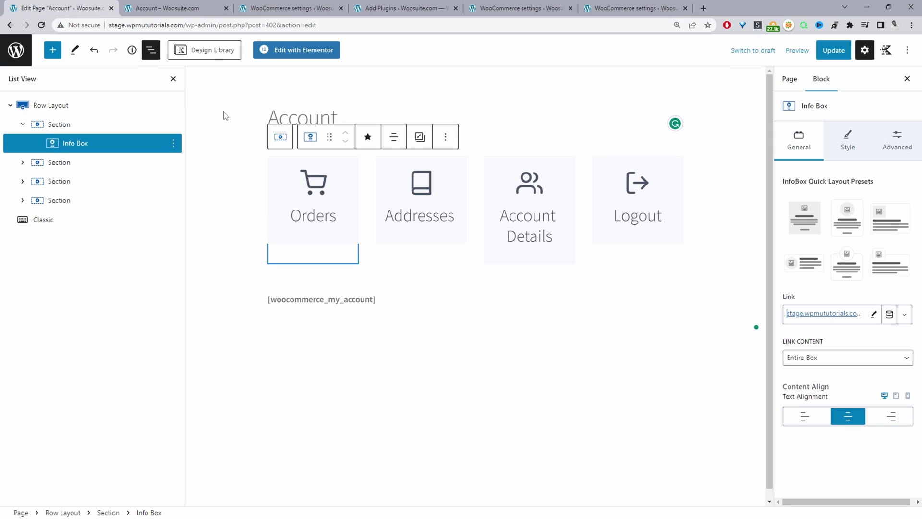
pyautogui.click(430, 195)
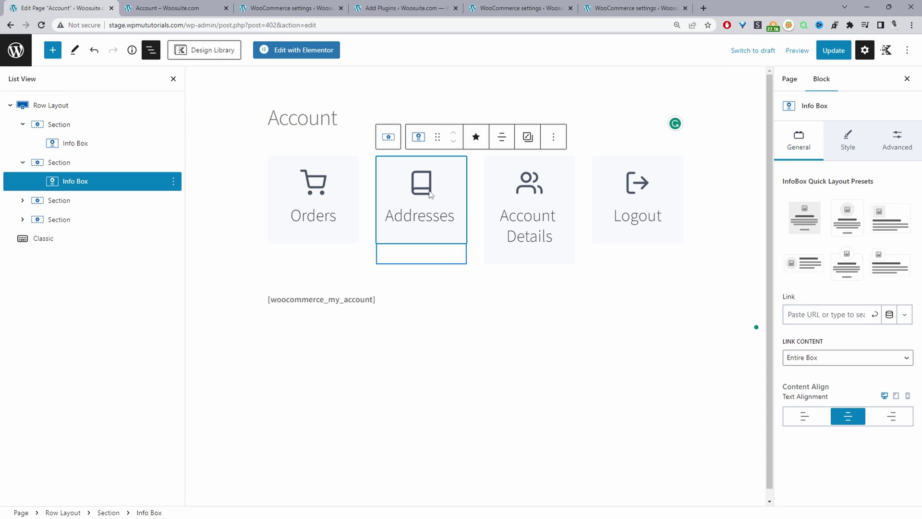
pyautogui.hotkey('ctrl', 'pagedown')
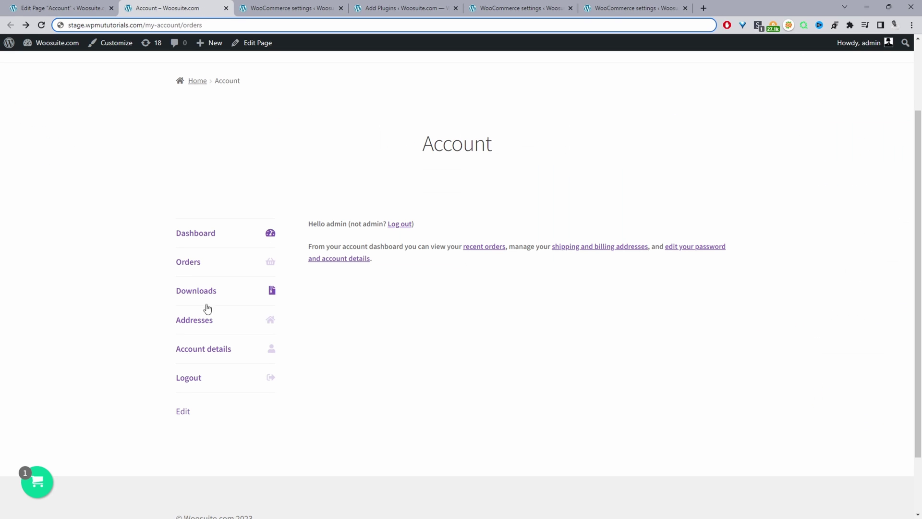
pyautogui.rightClick(207, 323)
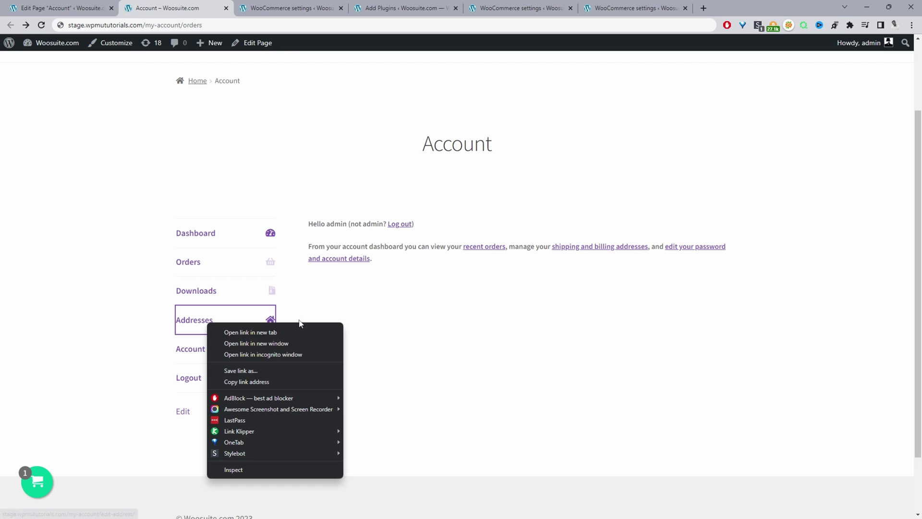
pyautogui.click(252, 382)
pyautogui.hotkey('ctrl', 'pageup')
pyautogui.click(825, 315)
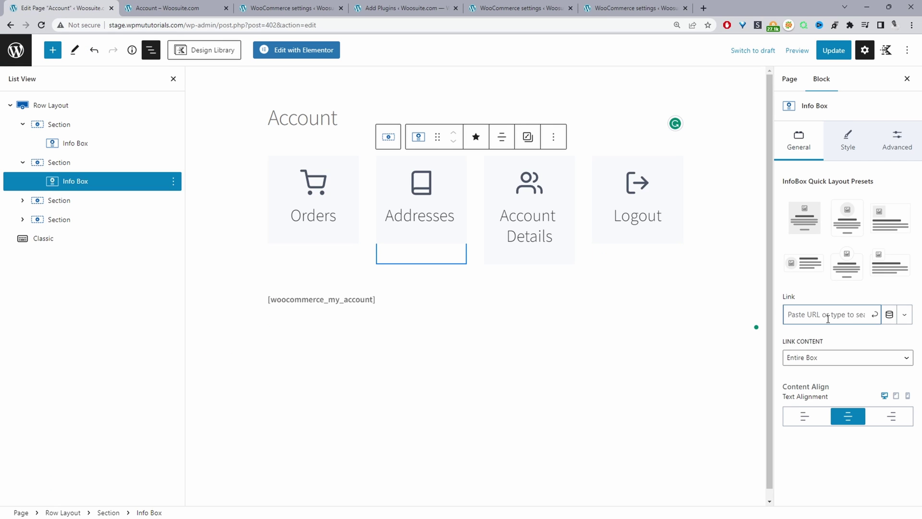
pyautogui.hotkey('ctrl', 'v')
pyautogui.click(874, 314)
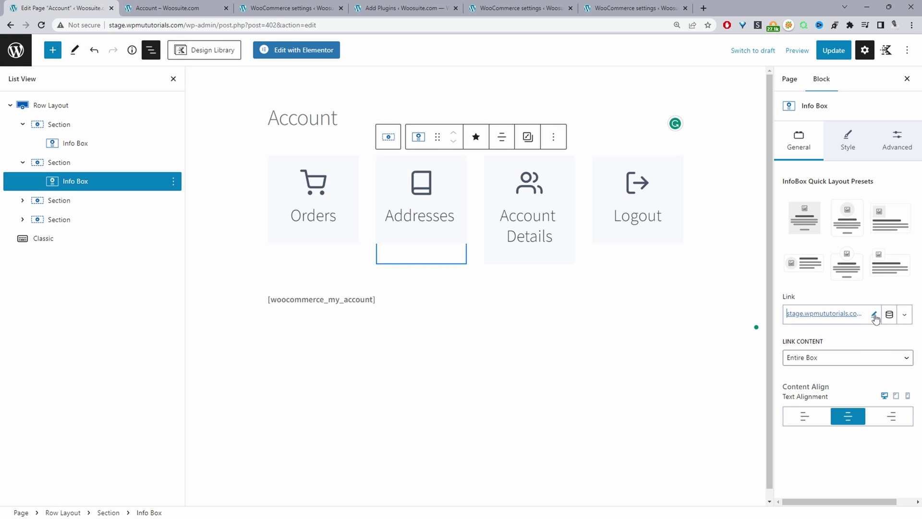
# Step: Link the Account Details info box to the my-account/edit-account/ URL, copying the link address from the live page's Account details entry
pyautogui.hotkey('ctrl', 'pagedown')
pyautogui.rightClick(199, 343)
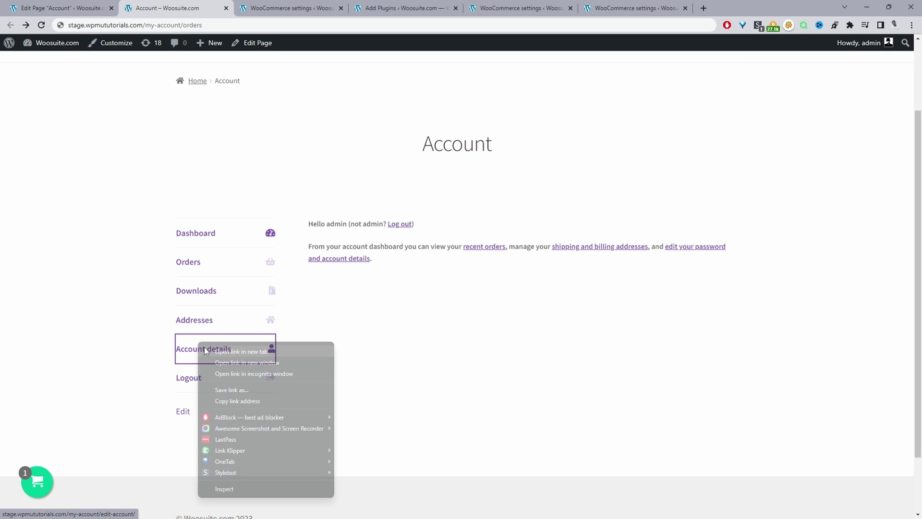
pyautogui.click(253, 400)
pyautogui.hotkey('ctrl', 'pageup')
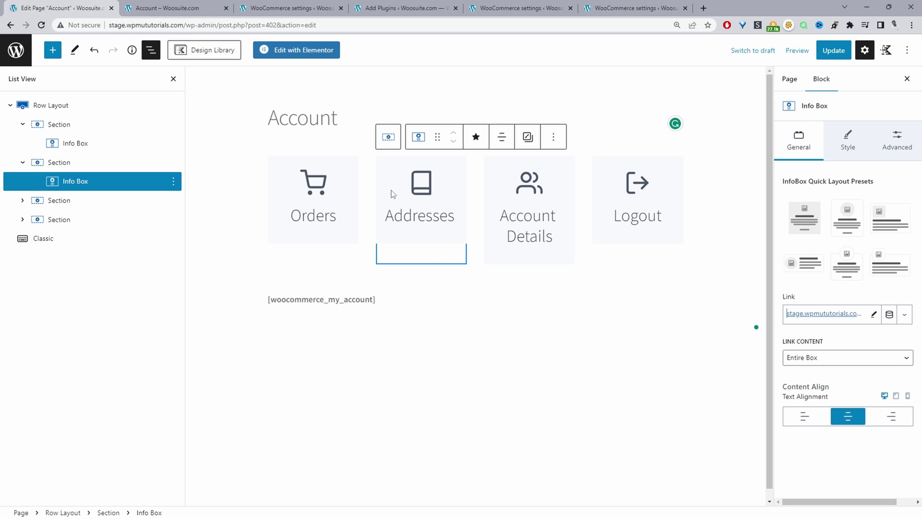
pyautogui.click(543, 217)
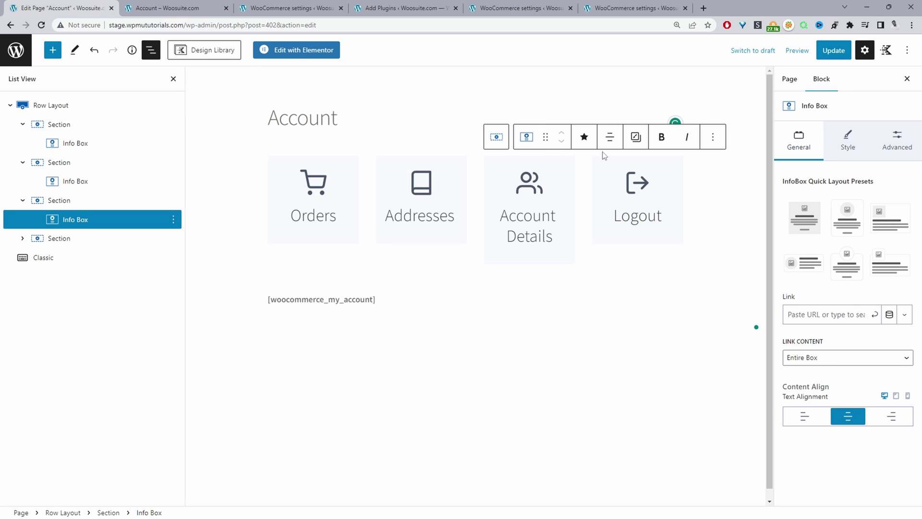
pyautogui.click(859, 315)
pyautogui.hotkey('ctrl', 'v')
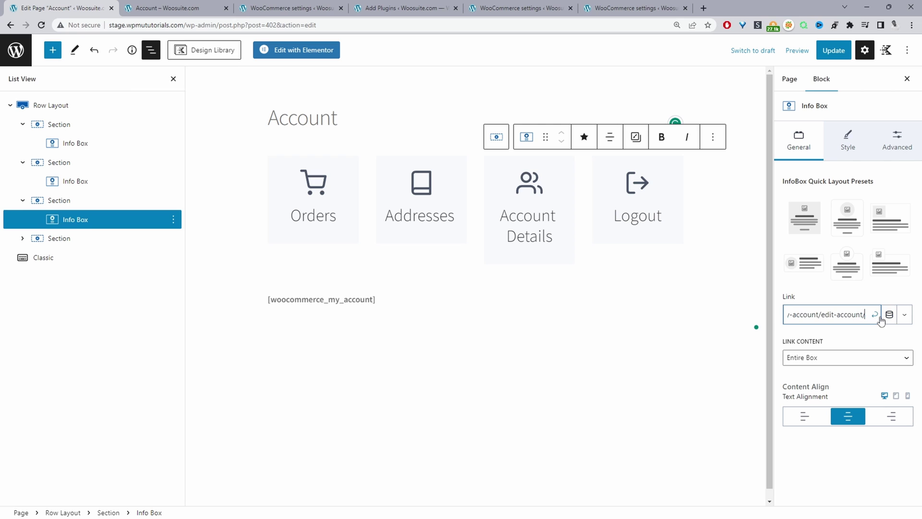
pyautogui.click(877, 316)
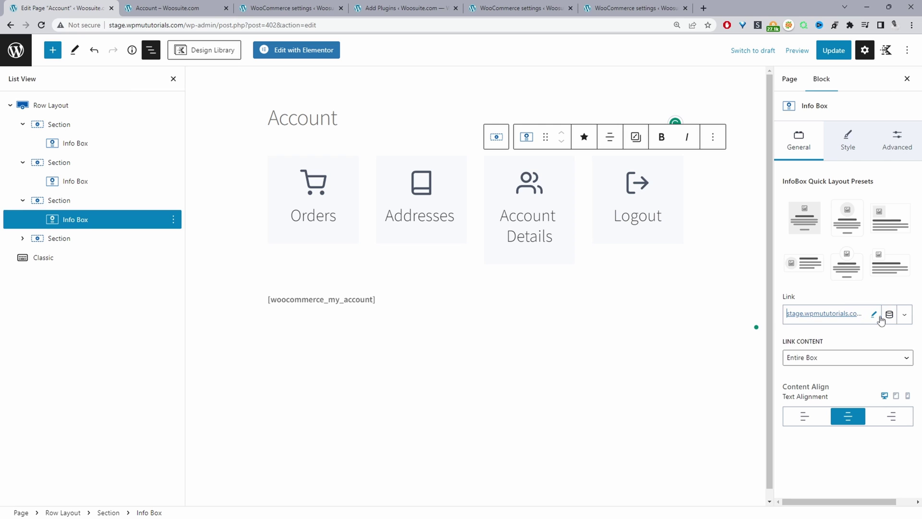
# Step: Copy the live Account page's Logout link address and strip the _wpnonce token parameter, keeping the URL up to my-account/customer-logout/
pyautogui.click(174, 9)
pyautogui.rightClick(189, 386)
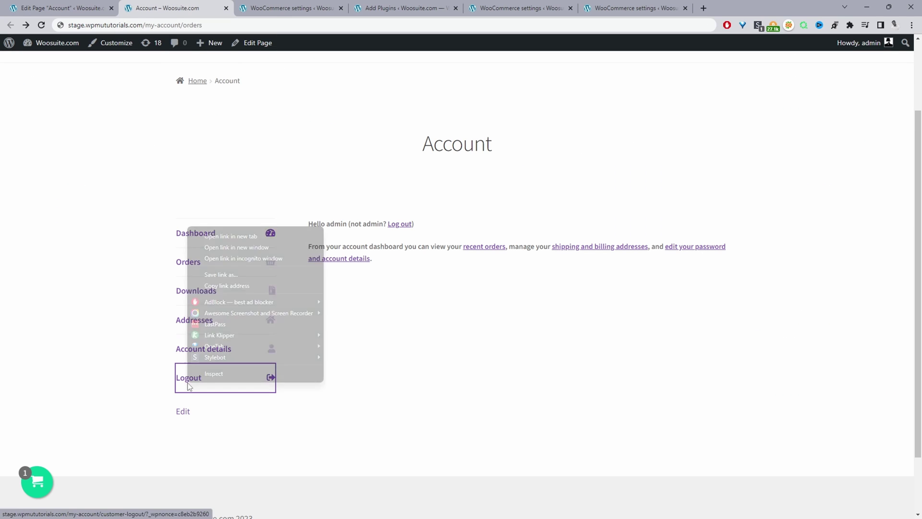
pyautogui.click(227, 285)
pyautogui.click(192, 24)
pyautogui.hotkey('ctrl', 'v')
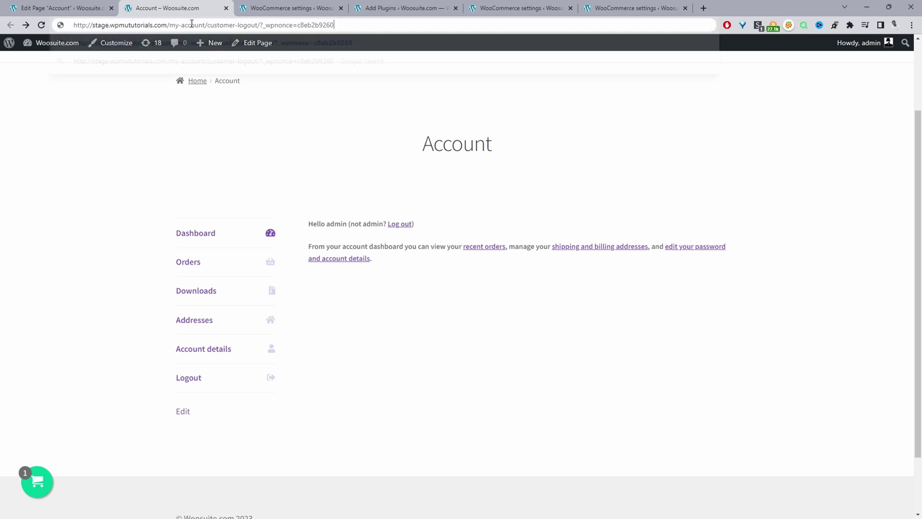
pyautogui.moveTo(260, 26); pyautogui.dragTo(379, 26)
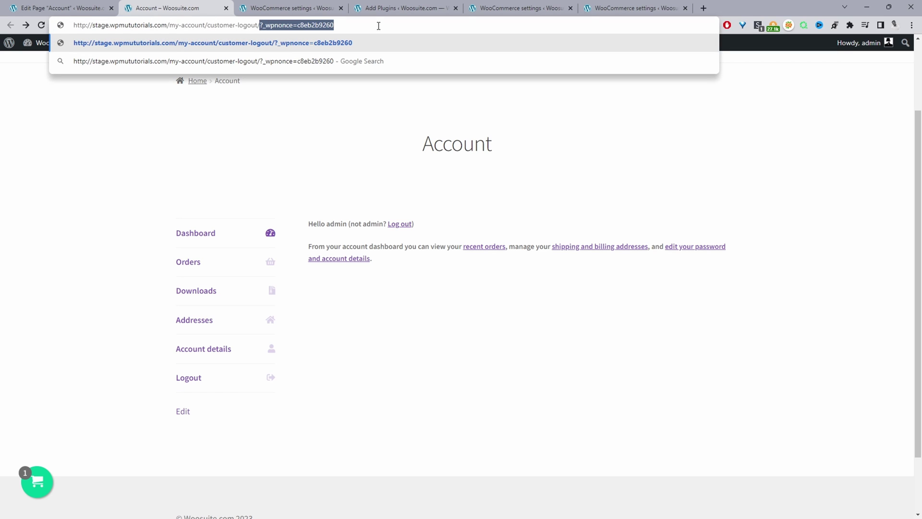
pyautogui.press('BackSpace')
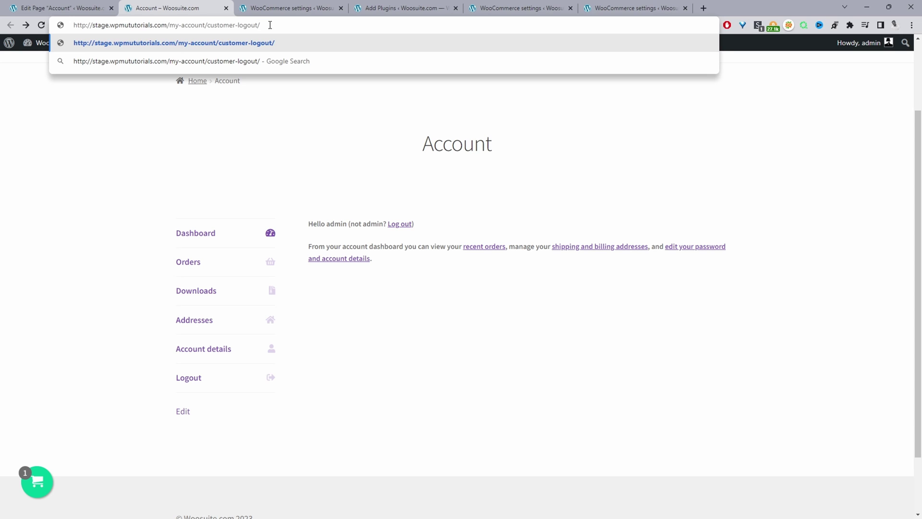
pyautogui.moveTo(275, 23); pyautogui.dragTo(34, 32)
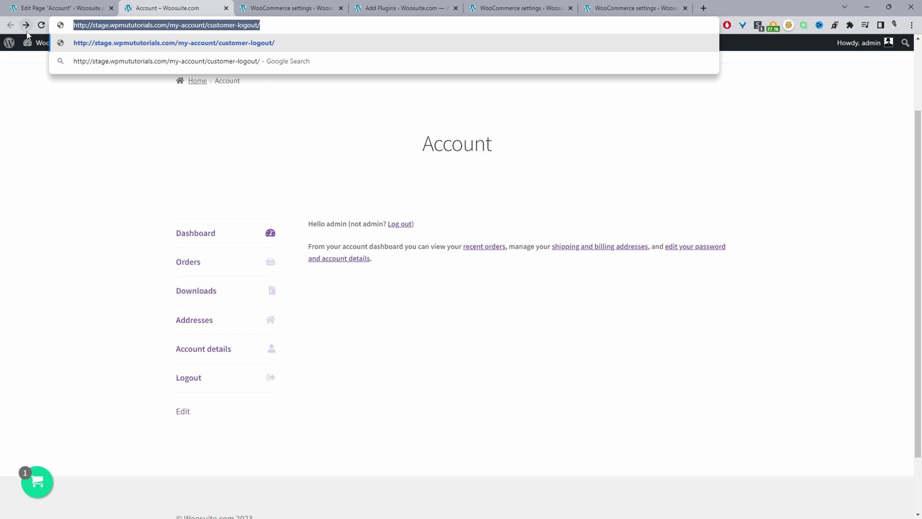
# Step: Link the Logout info box in the page editor to the my-account/customer-logout/ URL
pyautogui.click(58, 8)
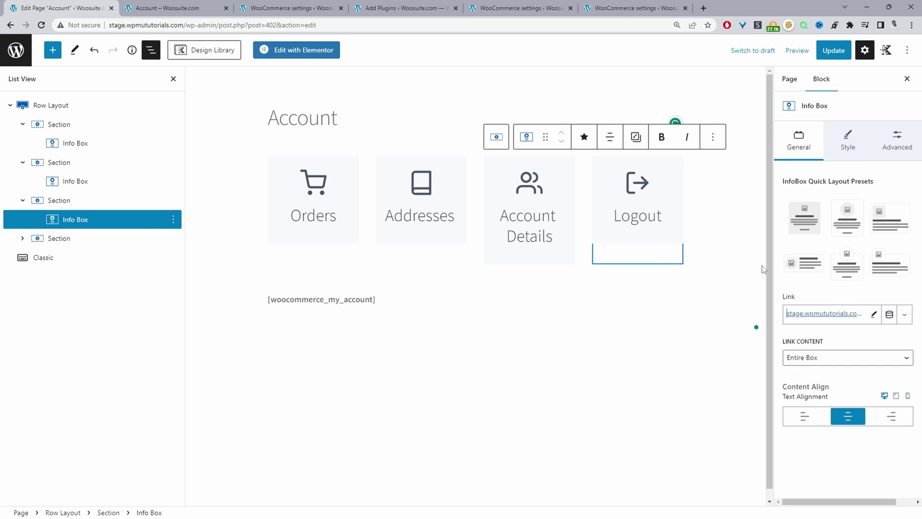
pyautogui.click(831, 317)
pyautogui.hotkey('ctrl', 'v')
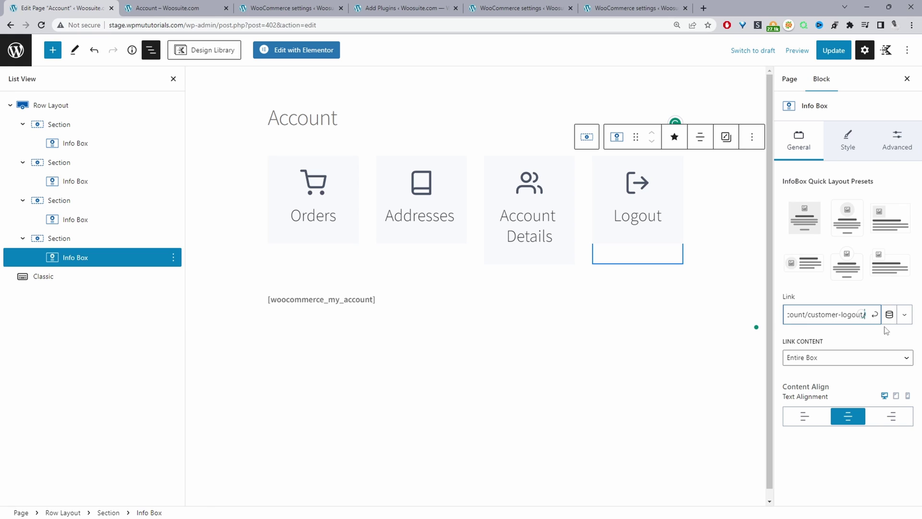
pyautogui.click(874, 314)
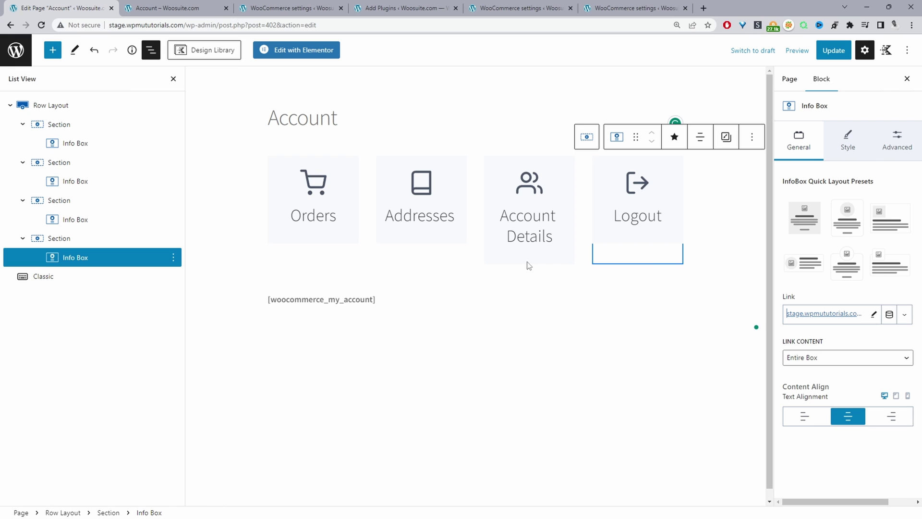
# Step: Hide the whole Row Layout block from logged-out users and update the page
pyautogui.click(54, 110)
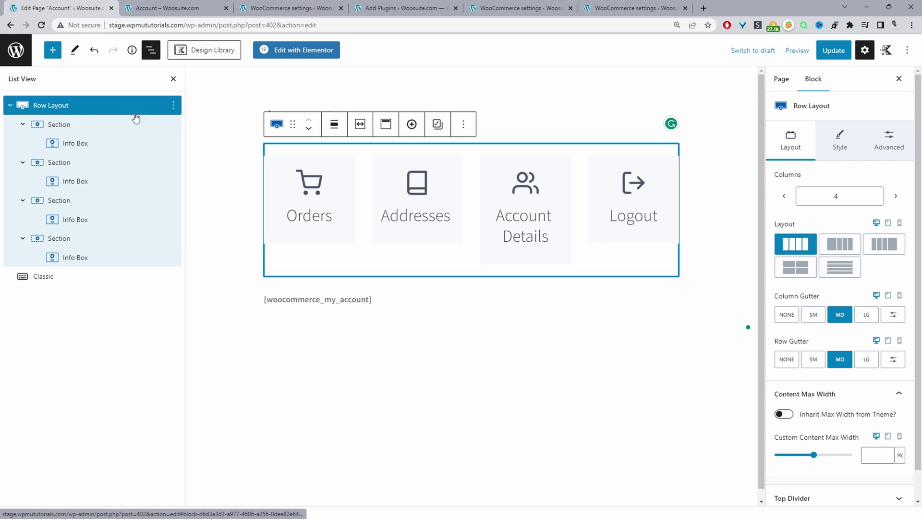
pyautogui.scroll(-1, 847, 364)
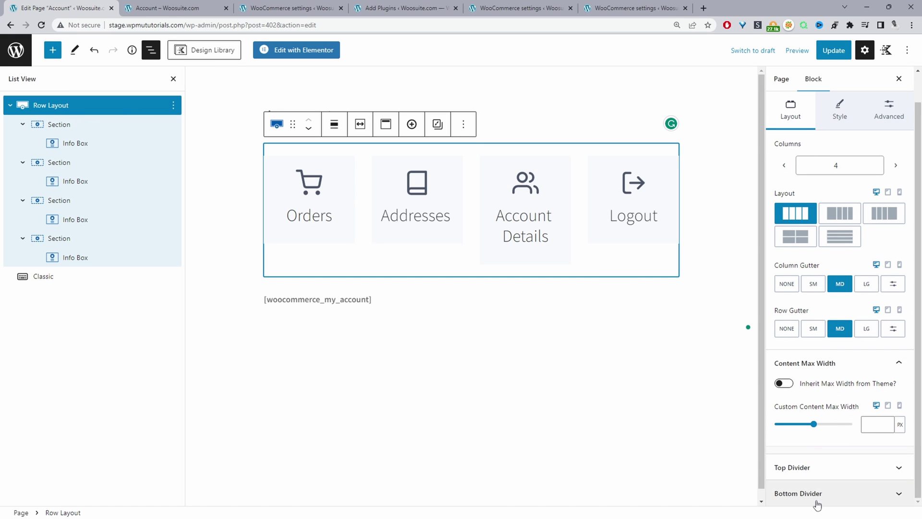
pyautogui.click(887, 112)
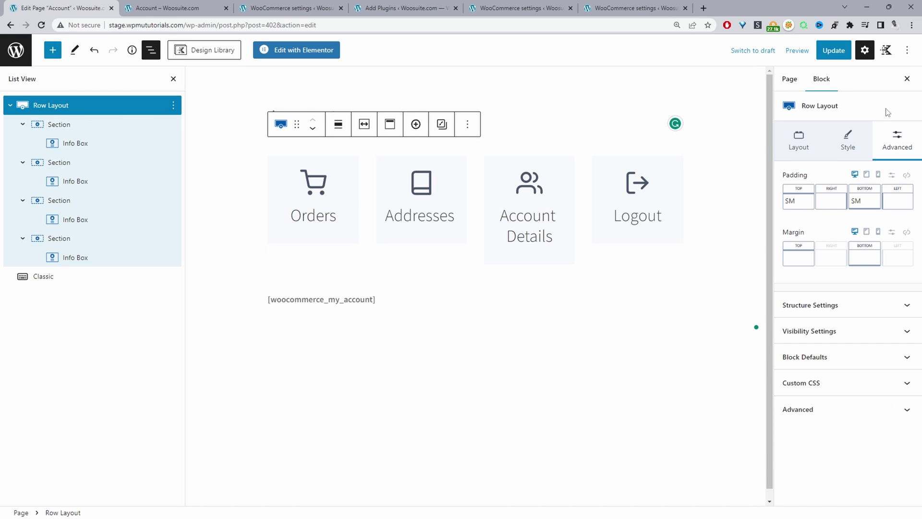
pyautogui.click(811, 335)
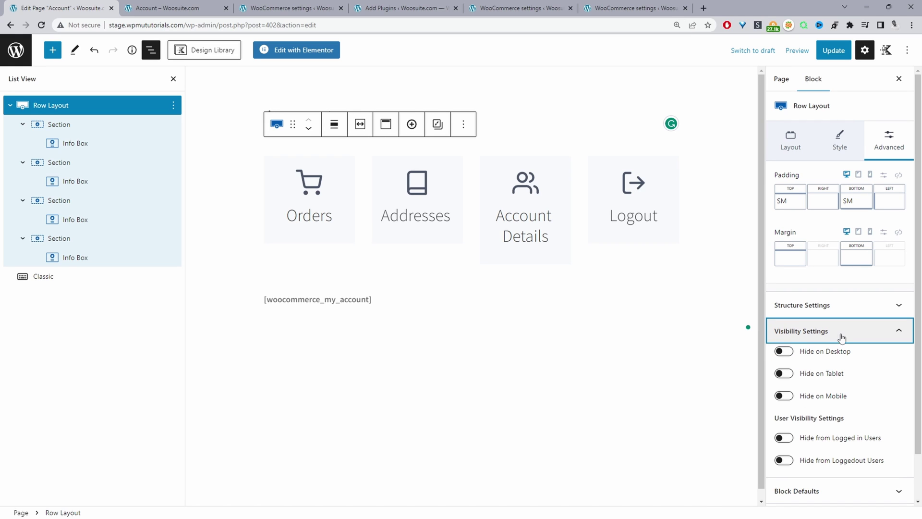
pyautogui.scroll(-1, 845, 348)
pyautogui.scroll(-2, 846, 350)
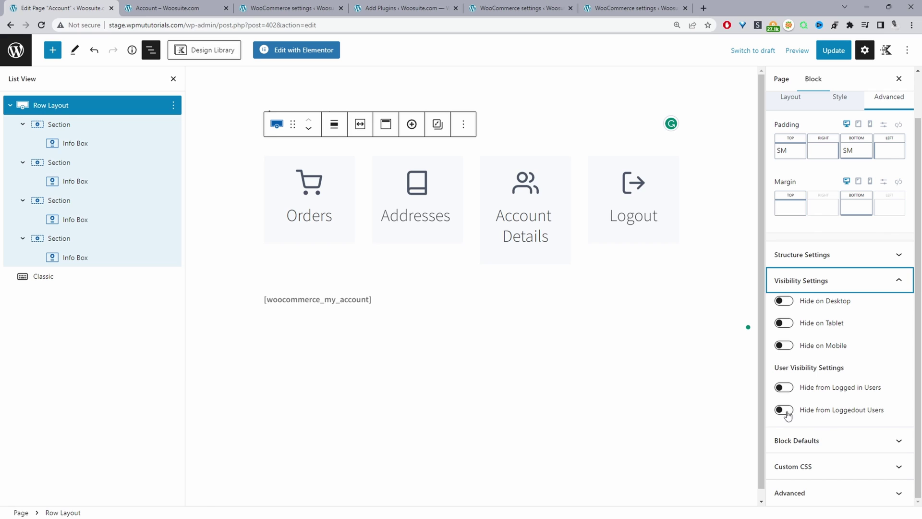
pyautogui.click(785, 410)
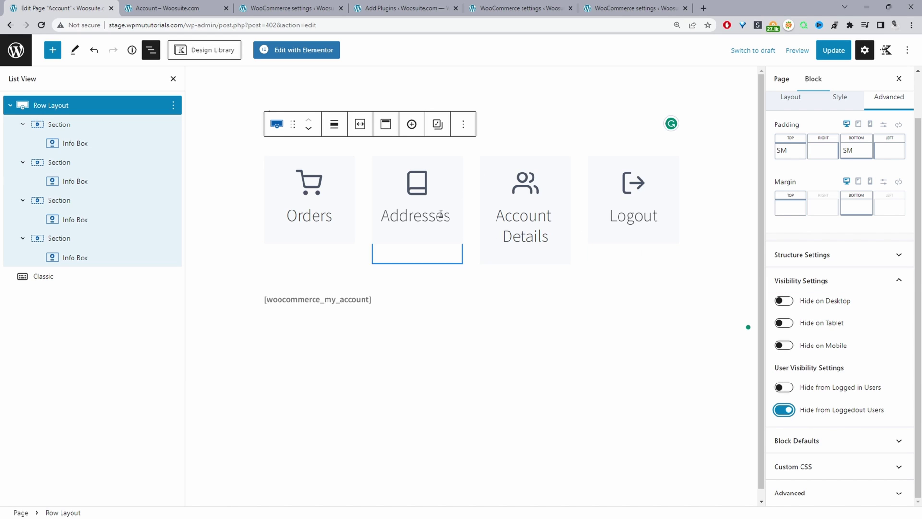
pyautogui.click(838, 54)
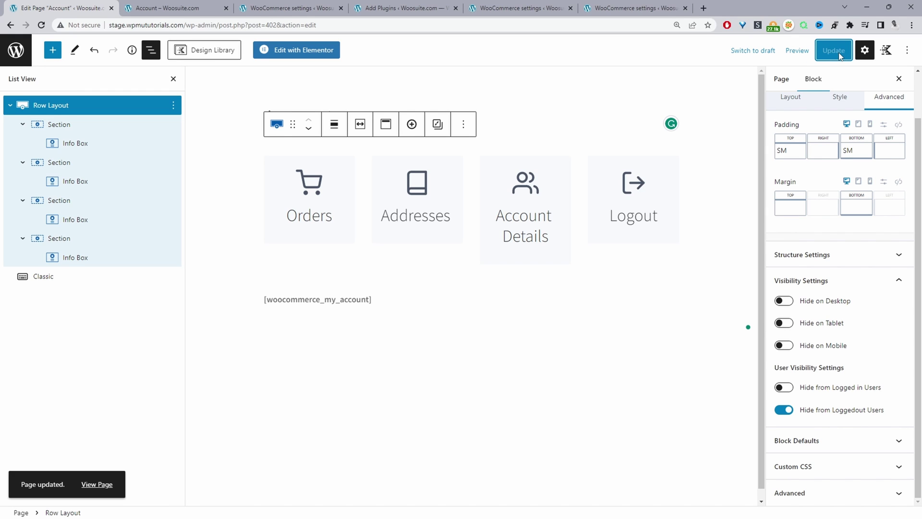
# Step: Open the updated Account page in a new browser tab and review the info box row
pyautogui.keyDown('ctrl'); pyautogui.click(110, 485); pyautogui.keyUp('ctrl')
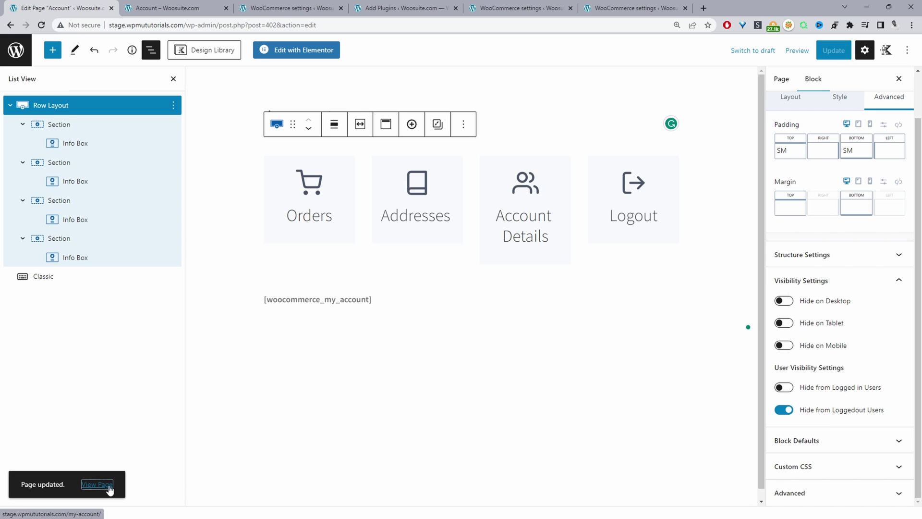
pyautogui.hotkey('ctrl', 'Tab')
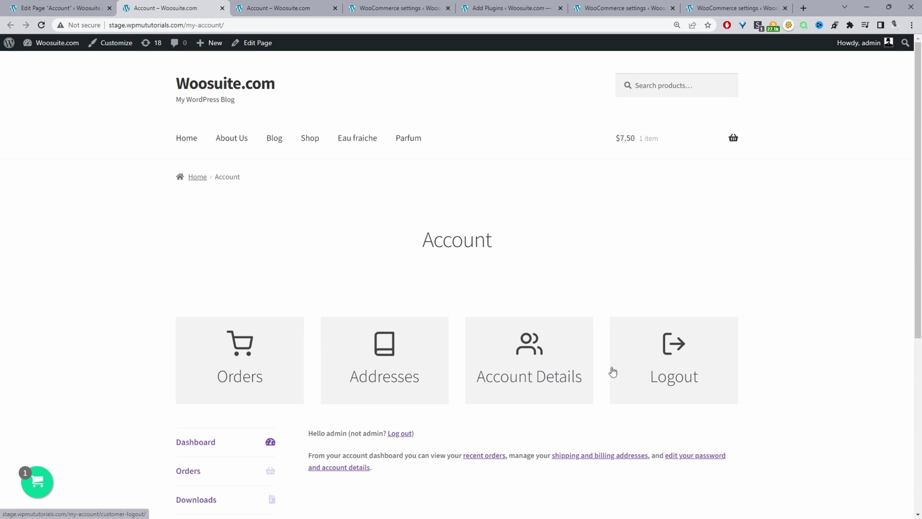
pyautogui.scroll(-3, 599, 349)
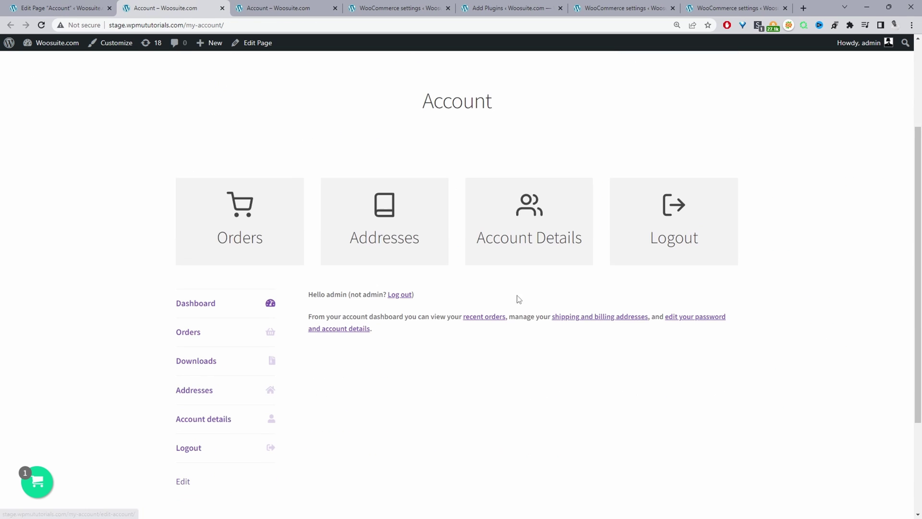
# Step: Test the Orders, Addresses and Account Details info box links on the live page and check the content each one opens
pyautogui.click(233, 215)
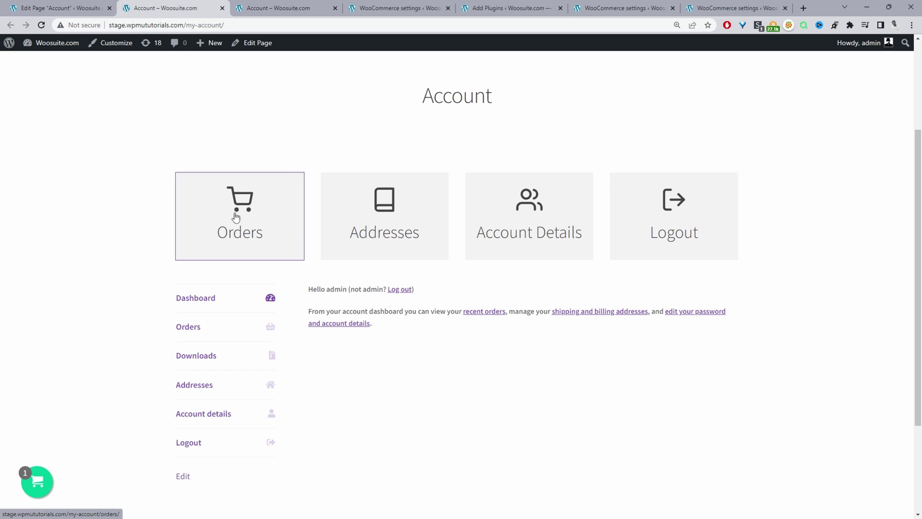
pyautogui.scroll(-4, 381, 263)
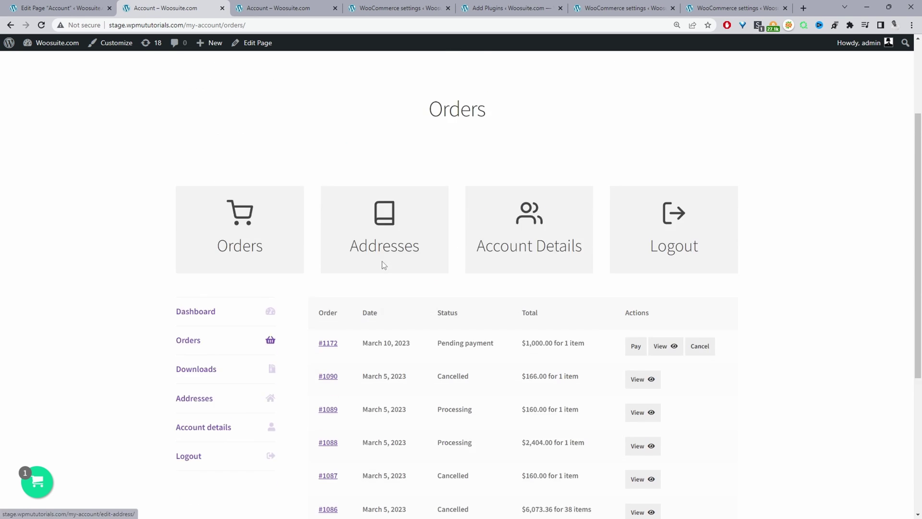
pyautogui.click(386, 171)
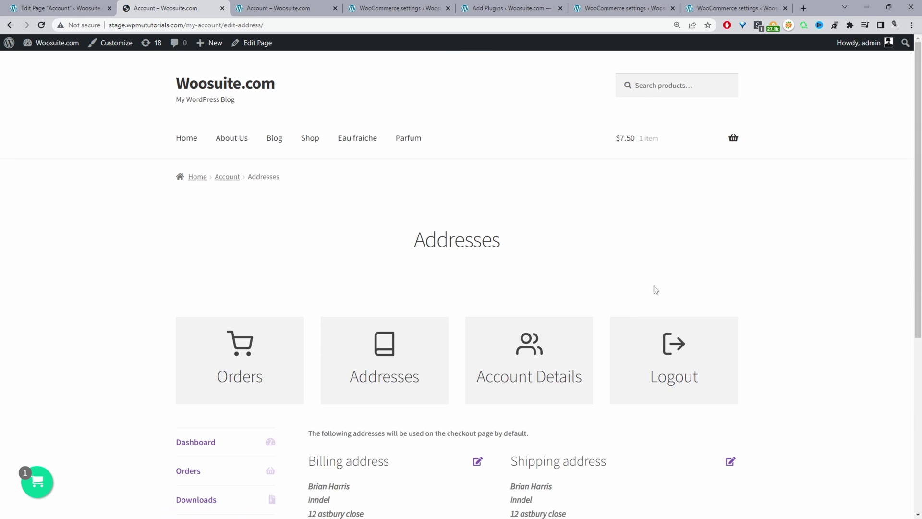
pyautogui.scroll(-3, 655, 288)
pyautogui.click(541, 226)
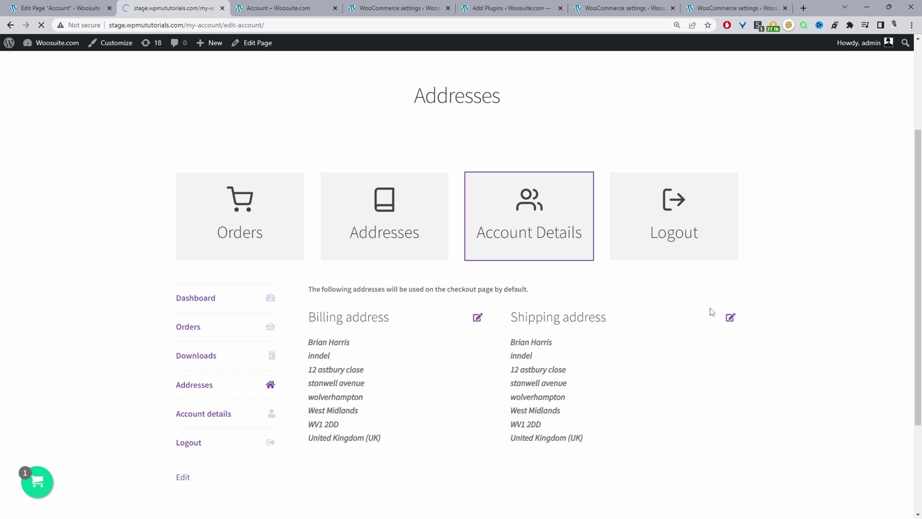
pyautogui.scroll(-4, 370, 217)
pyautogui.scroll(3, 383, 216)
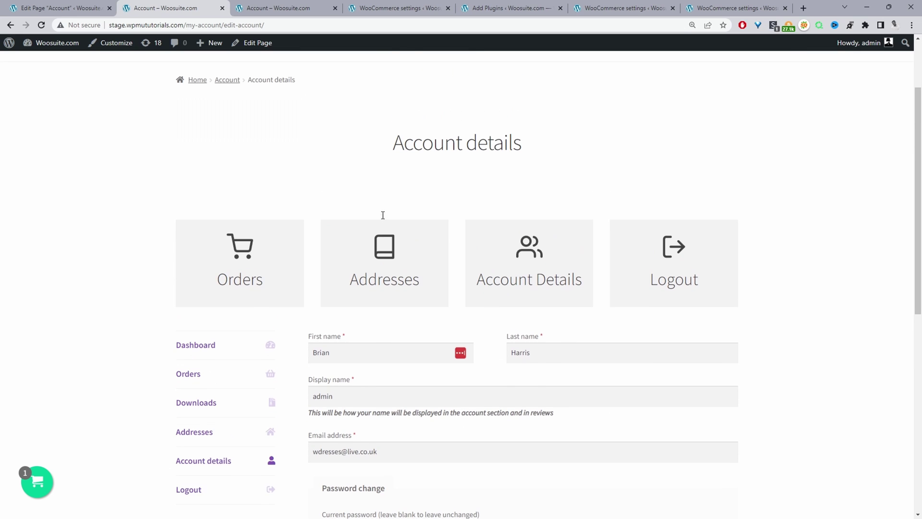
pyautogui.scroll(-3, 132, 243)
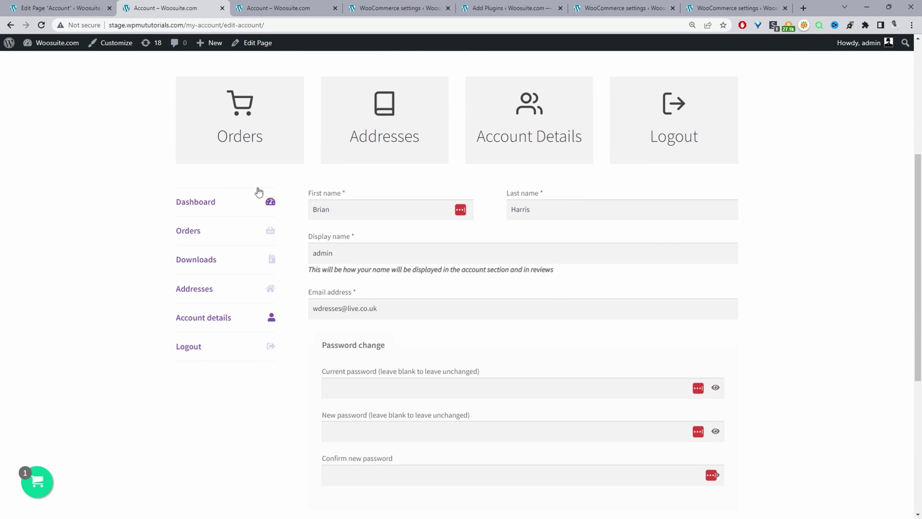
# Step: With the live Orders section open, add Additional CSS setting .woocommerce-MyAccount-navigation to display:none and .woocommerce-account .woocommerce-MyAccount-content to width: 100%
pyautogui.click(257, 137)
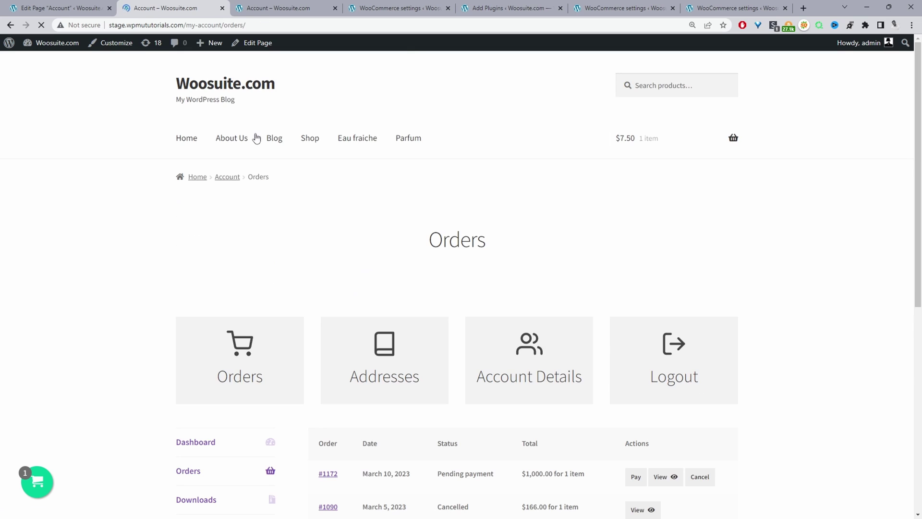
pyautogui.scroll(-5, 253, 152)
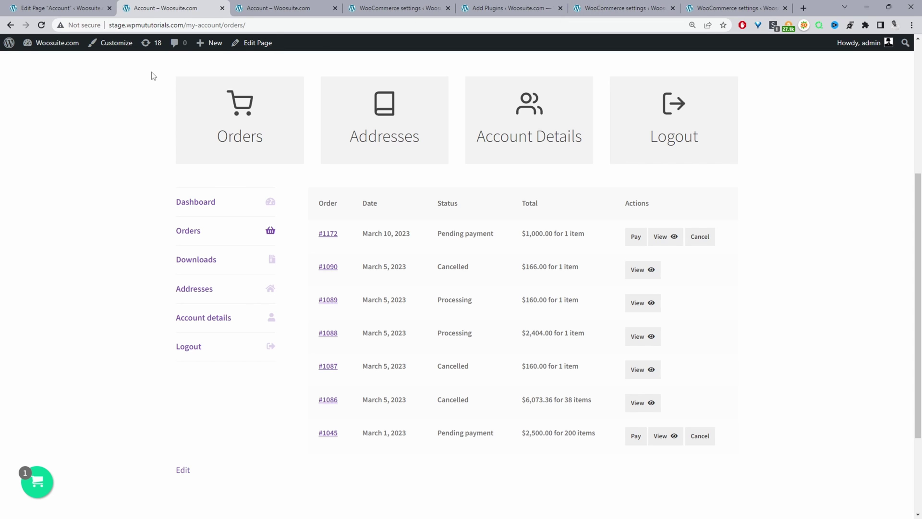
pyautogui.click(115, 44)
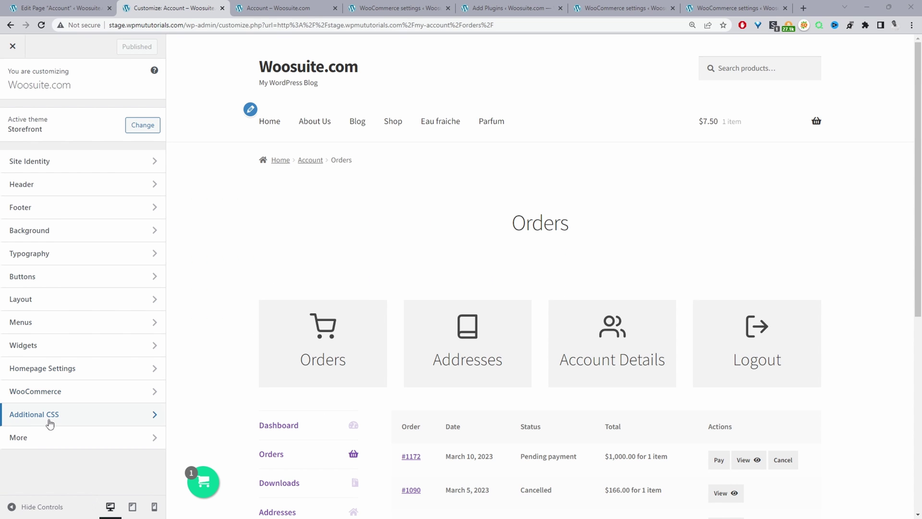
pyautogui.click(43, 414)
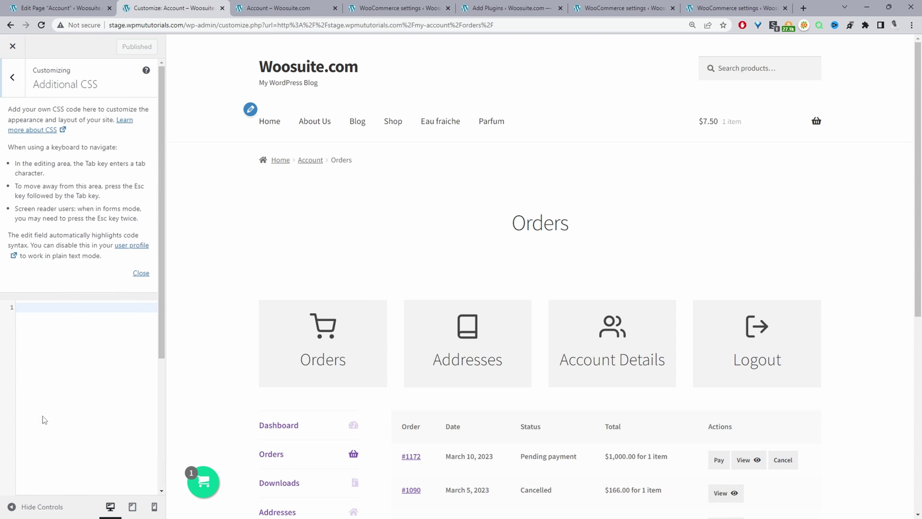
pyautogui.click(79, 359)
pyautogui.write('.woocommerce-MyAccount-navigation {  display:none;  }  .woocommerce-account .woocommerce-MyAccount-content {  width: 100%;  }')
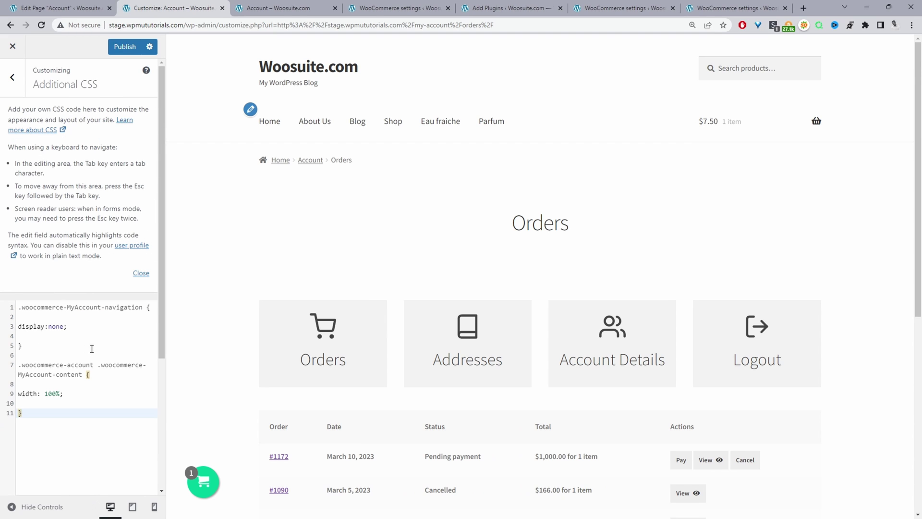
# Step: Check the navigation-hiding CSS against the Orders preview and publish the customizer changes
pyautogui.scroll(-2, 91, 348)
pyautogui.scroll(-3, 335, 294)
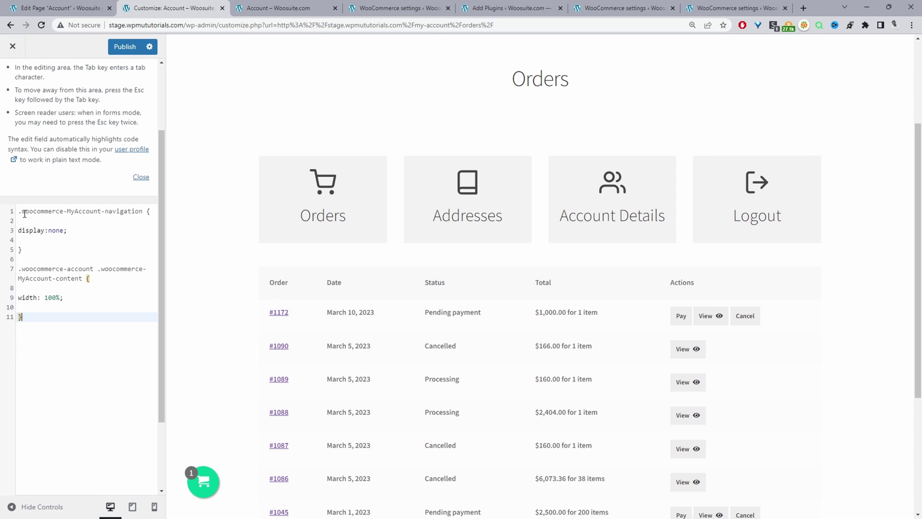
pyautogui.moveTo(25, 212); pyautogui.dragTo(139, 212)
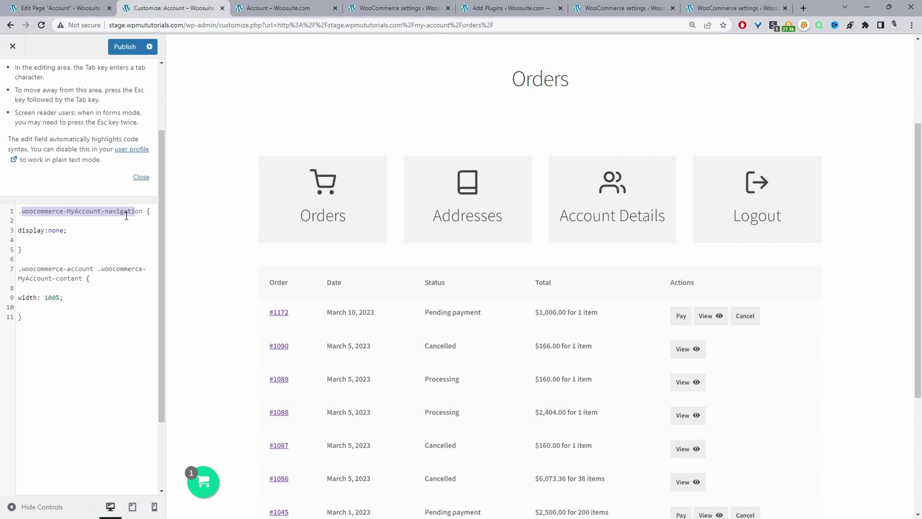
pyautogui.moveTo(87, 230); pyautogui.dragTo(23, 232)
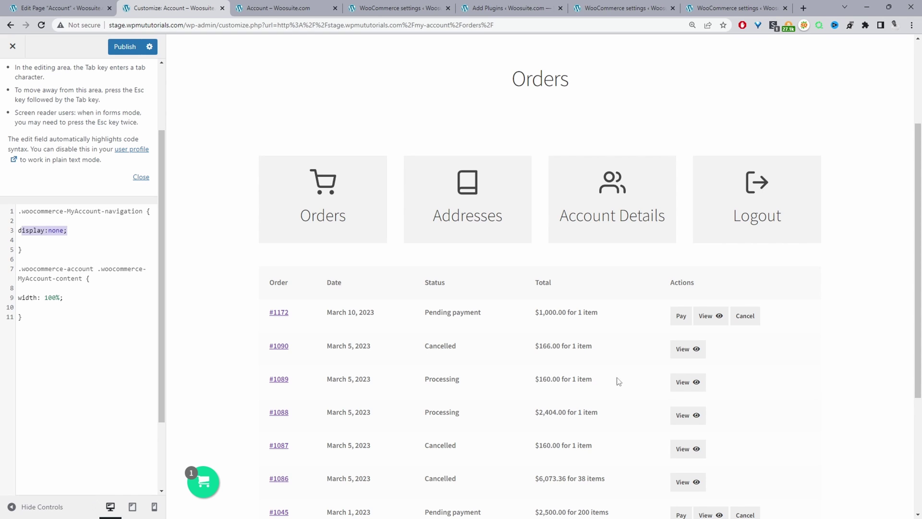
pyautogui.click(129, 52)
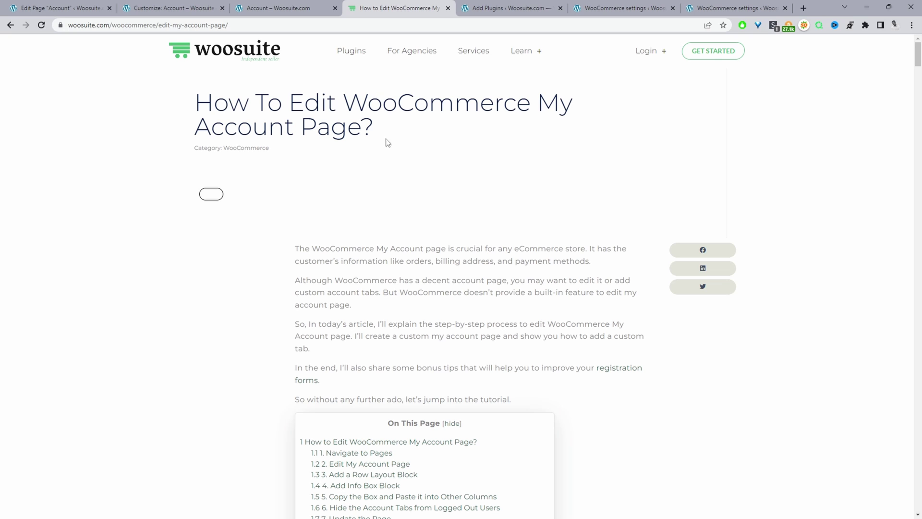
# Step: Examine the edit My Account page article, from its custom CSS for hiding default tabs to its premium-support tab snippets and Code Snippets instructions
pyautogui.scroll(-5, 424, 218)
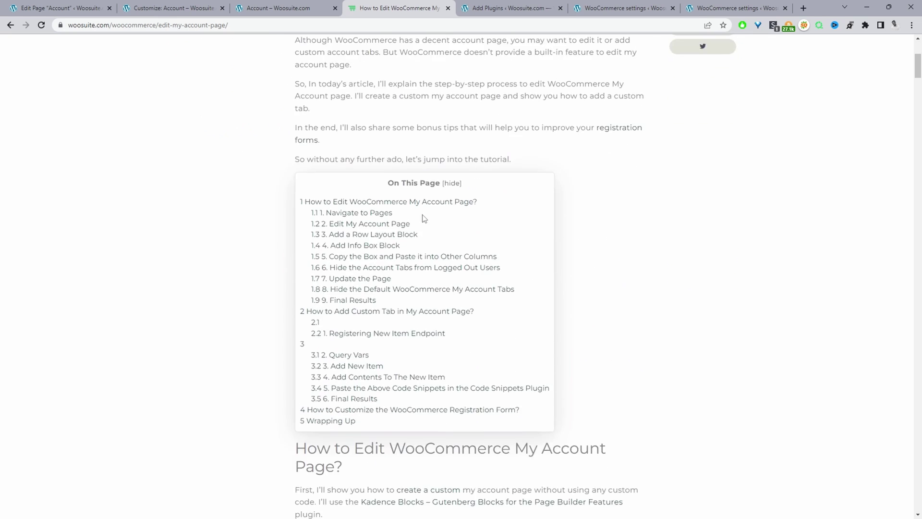
pyautogui.scroll(-20, 424, 218)
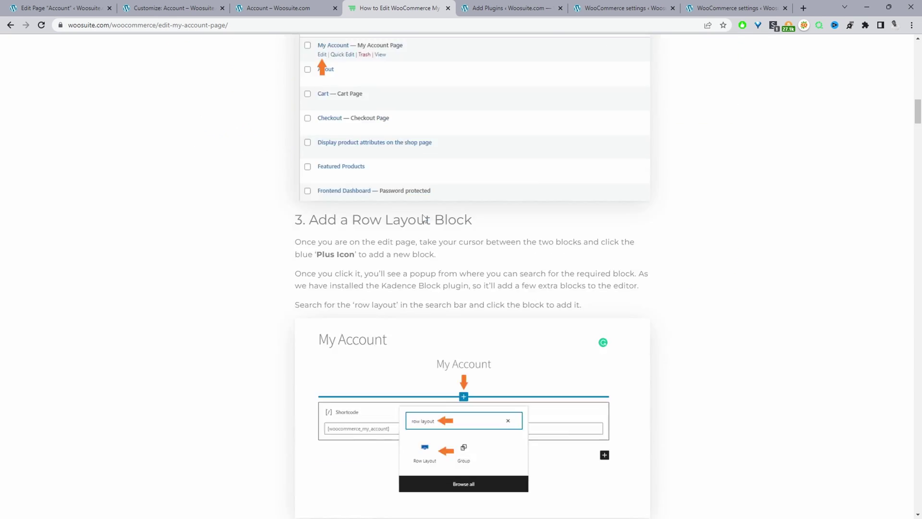
pyautogui.scroll(-20, 424, 218)
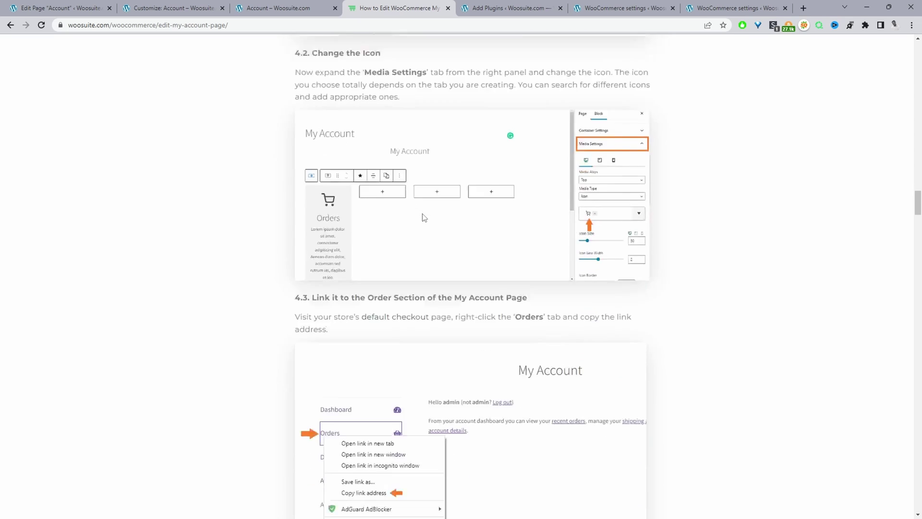
pyautogui.scroll(-20, 423, 219)
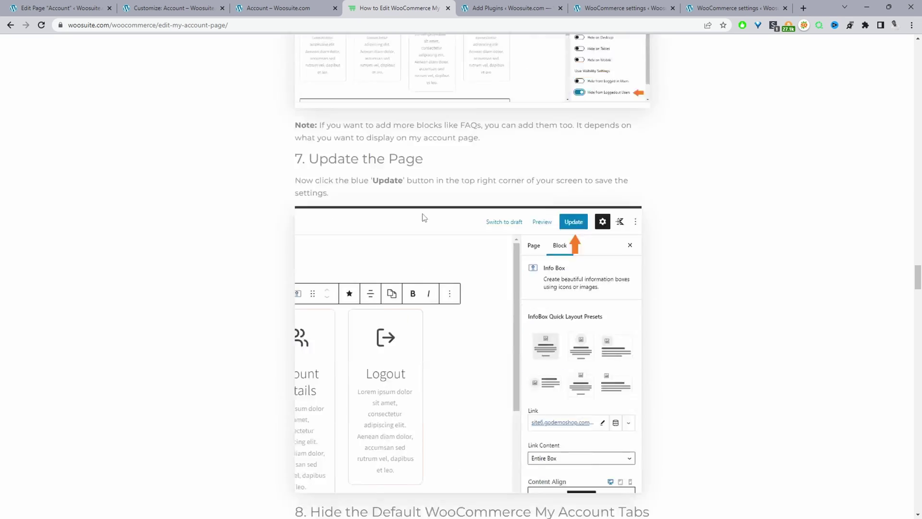
pyautogui.scroll(-15, 422, 216)
pyautogui.moveTo(295, 263); pyautogui.dragTo(402, 358)
pyautogui.scroll(-2, 427, 311)
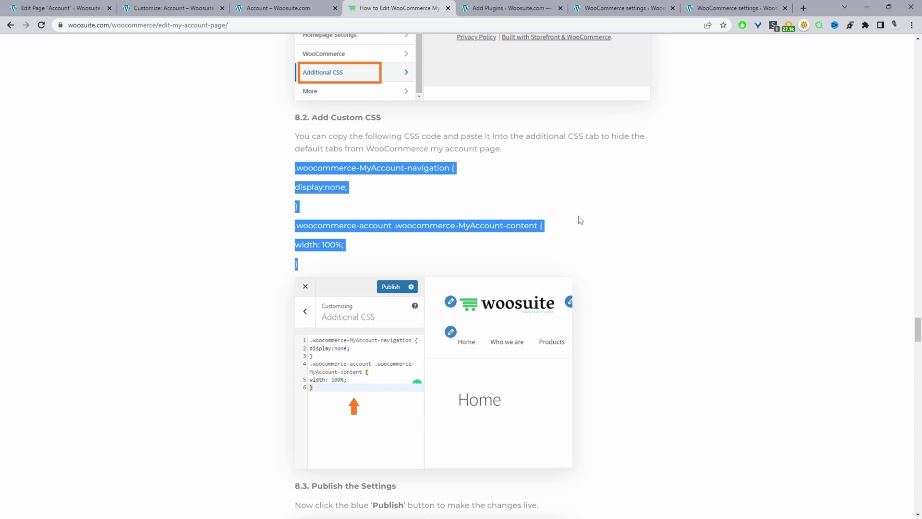
pyautogui.scroll(-6, 578, 222)
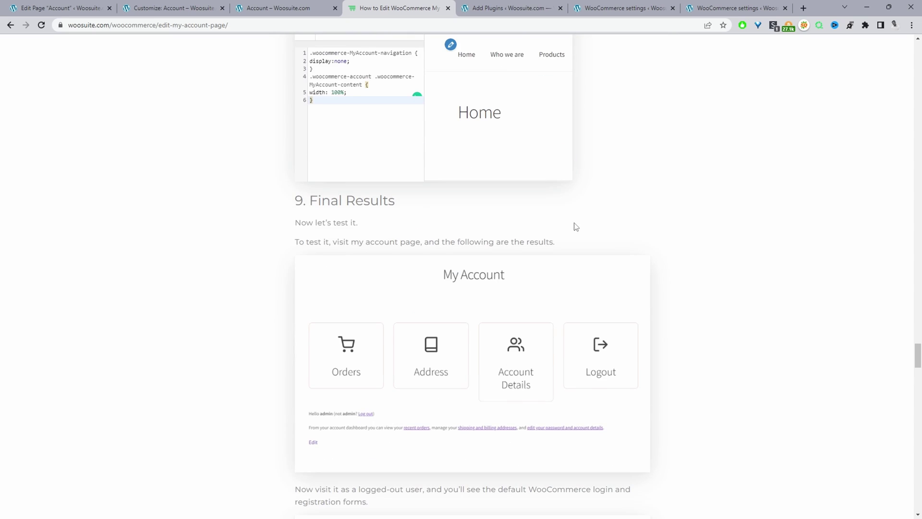
pyautogui.scroll(-18, 574, 226)
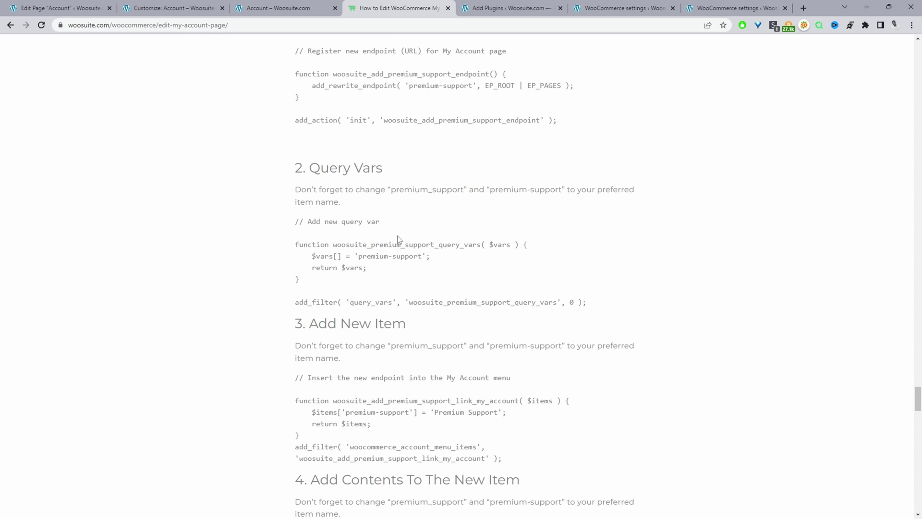
pyautogui.scroll(-8, 397, 239)
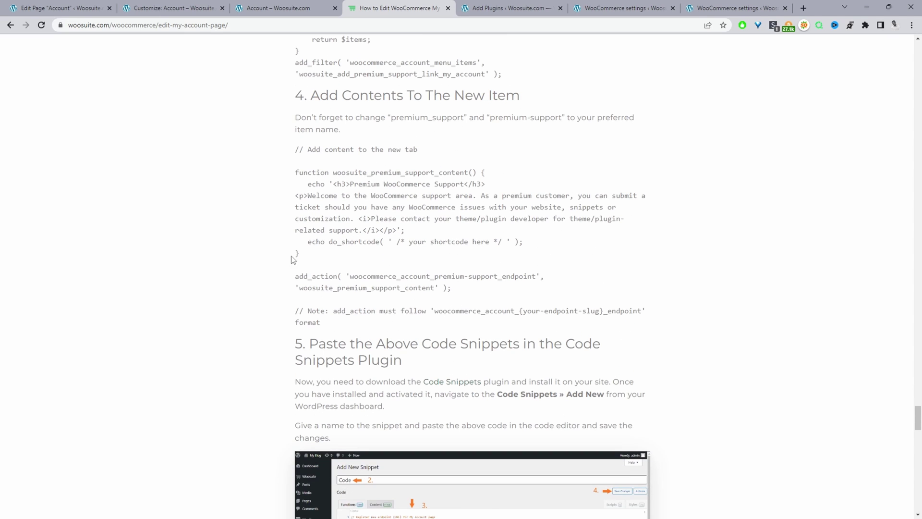
pyautogui.scroll(-3, 365, 264)
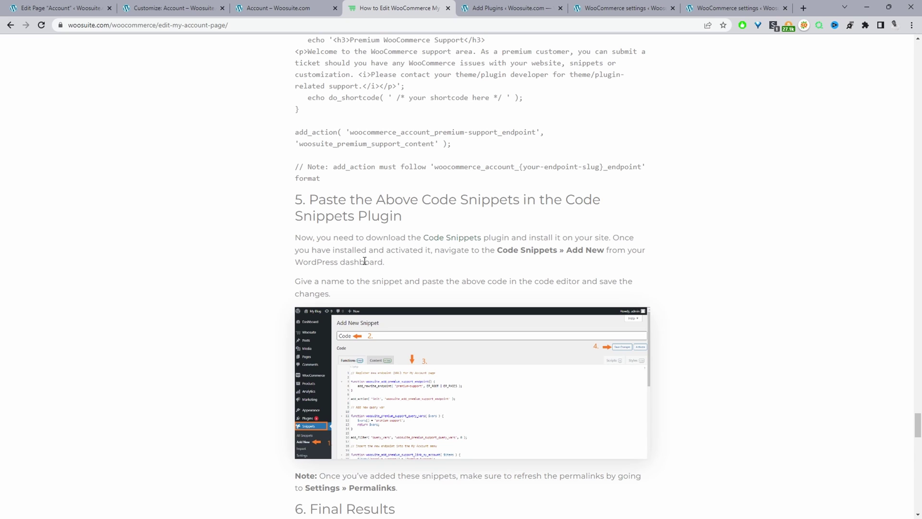
pyautogui.scroll(-1, 365, 261)
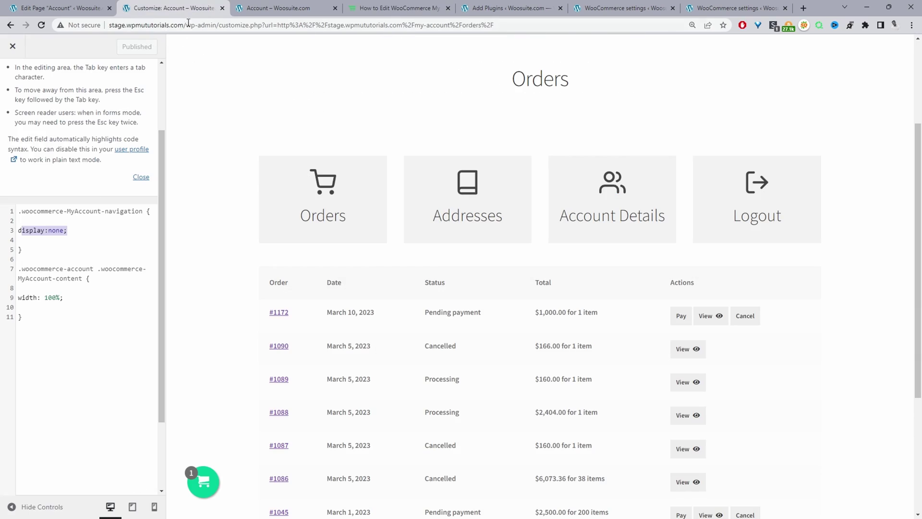
# Step: Open the live my-account page, review its layout, and test the Orders info box and the content it opens
pyautogui.moveTo(189, 22); pyautogui.dragTo(547, 24)
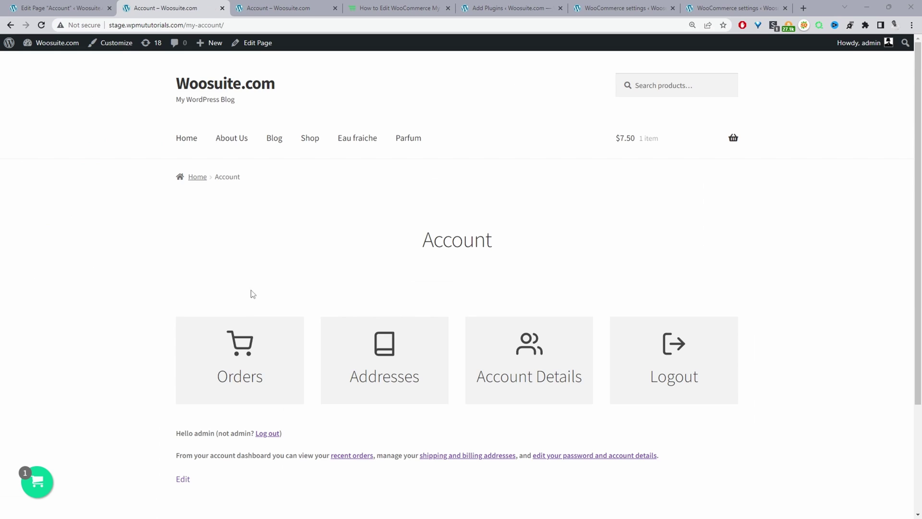
pyautogui.scroll(-3, 280, 259)
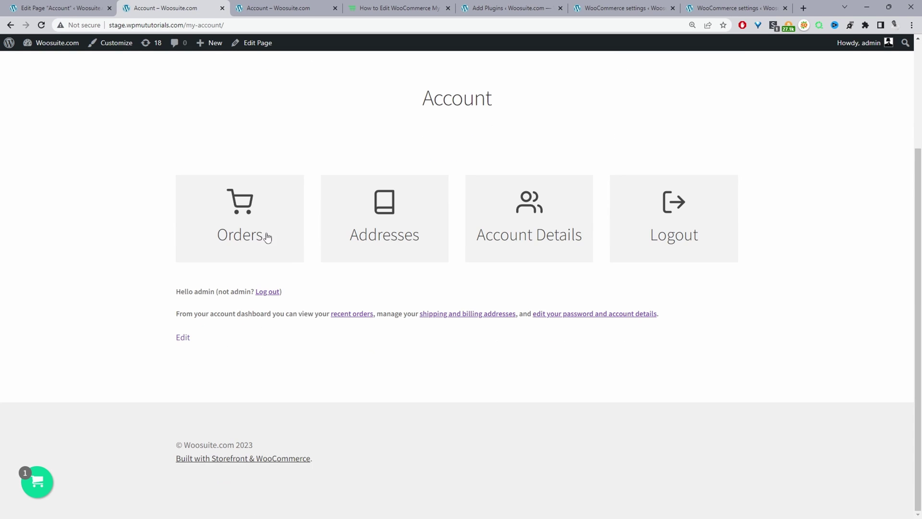
pyautogui.click(267, 237)
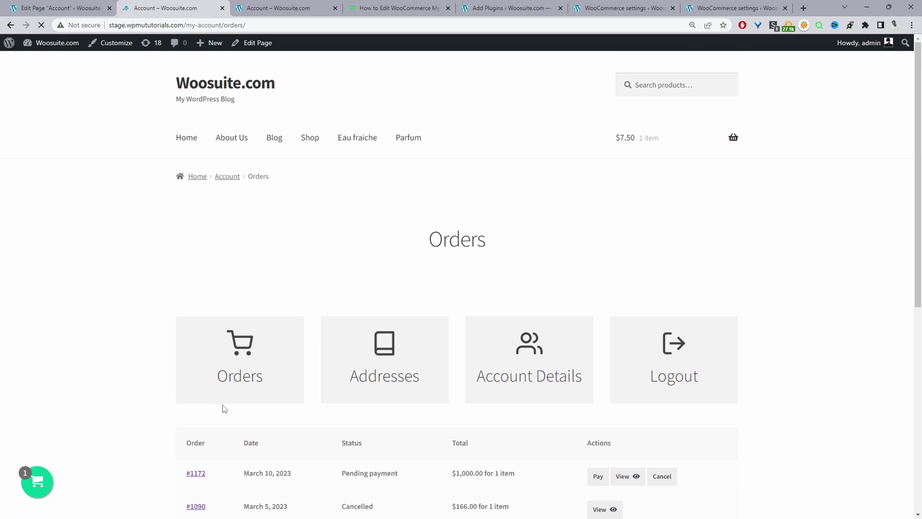
pyautogui.scroll(-3, 192, 427)
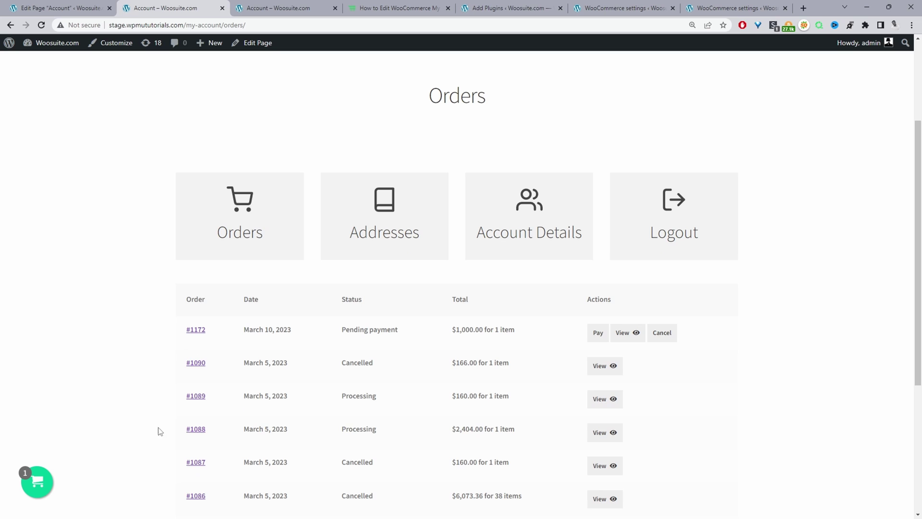